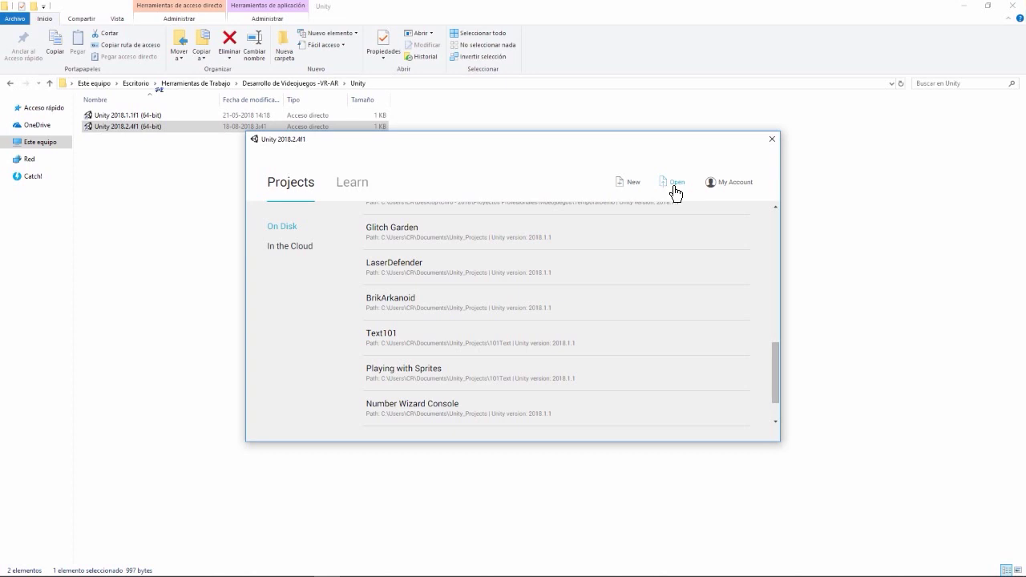
- Look over the launcher's Learn tab tutorials, then start setting up a new project
{"action": "left_click", "coordinate": [357, 196]}
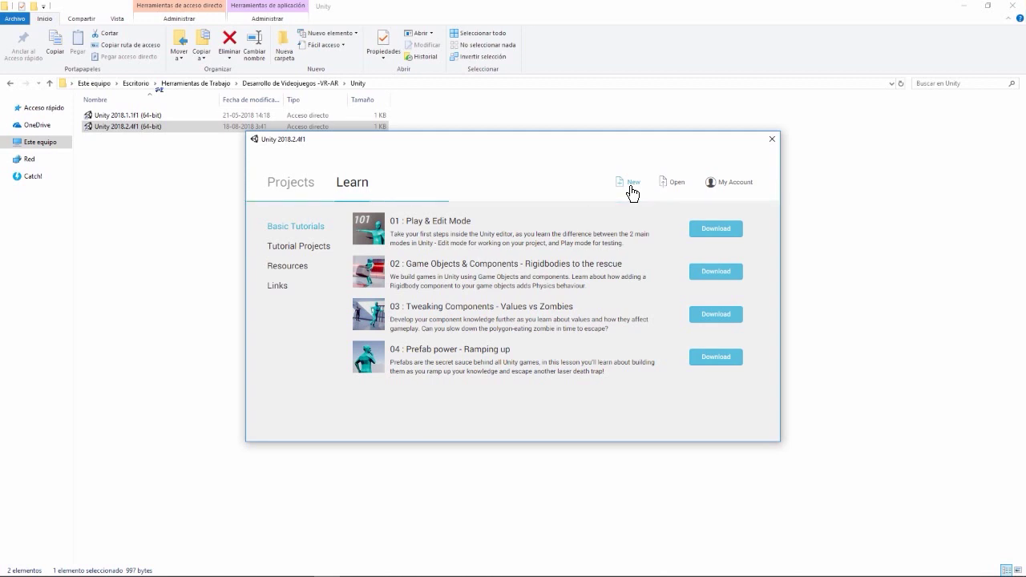
{"action": "left_click", "coordinate": [632, 191]}
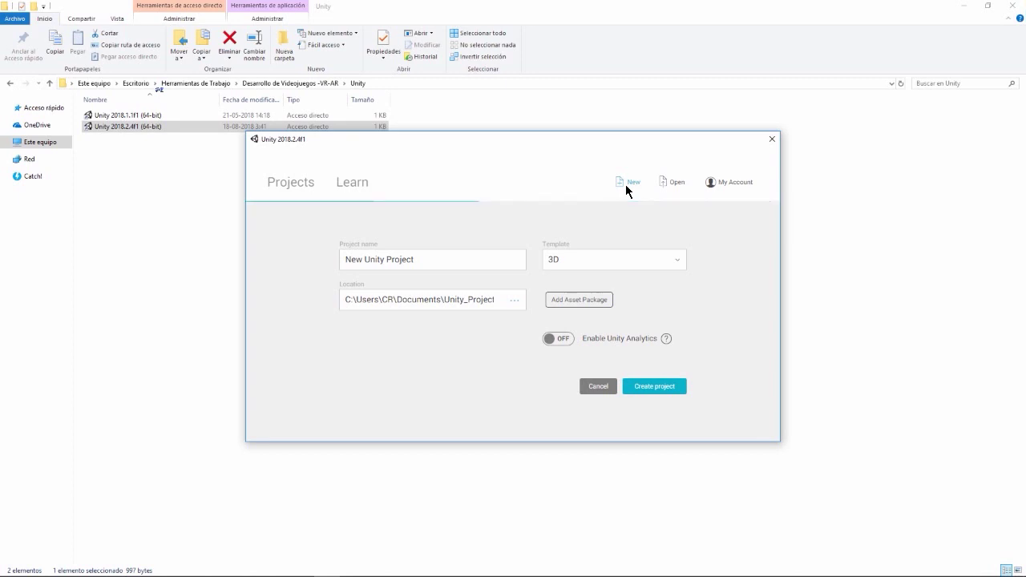
- Replace the default project name with 'Test' and keep the 3D template
{"action": "left_click", "coordinate": [435, 259]}
{"action": "key", "text": "ctrl+a"}
{"action": "type", "text": "Test"}
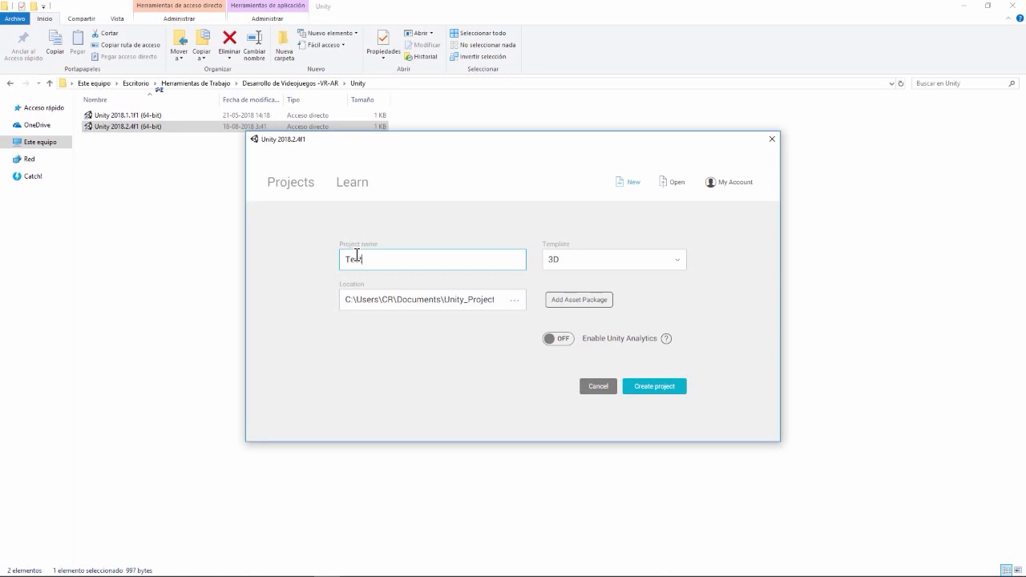
{"action": "left_click", "coordinate": [671, 267]}
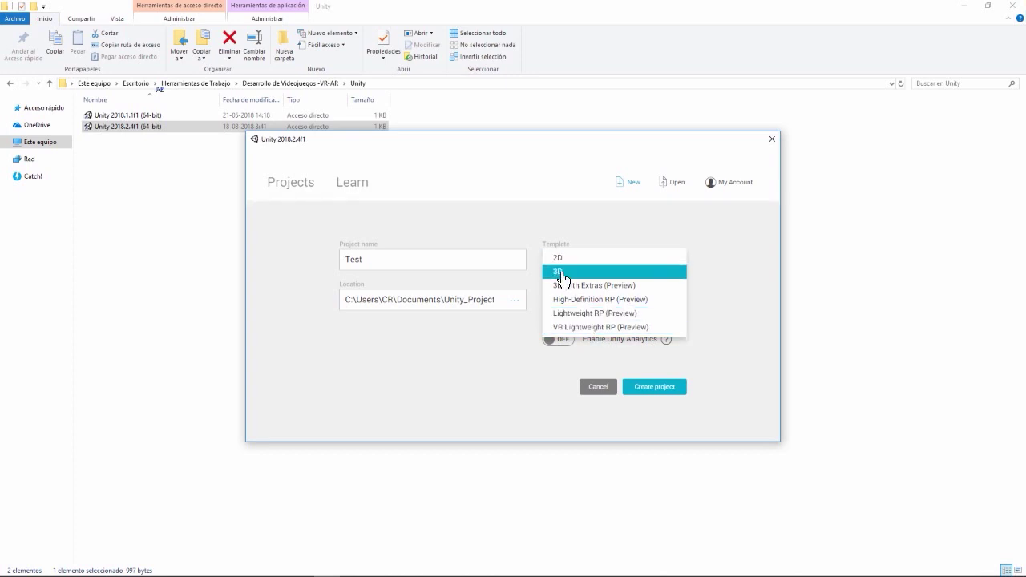
{"action": "left_click", "coordinate": [562, 274]}
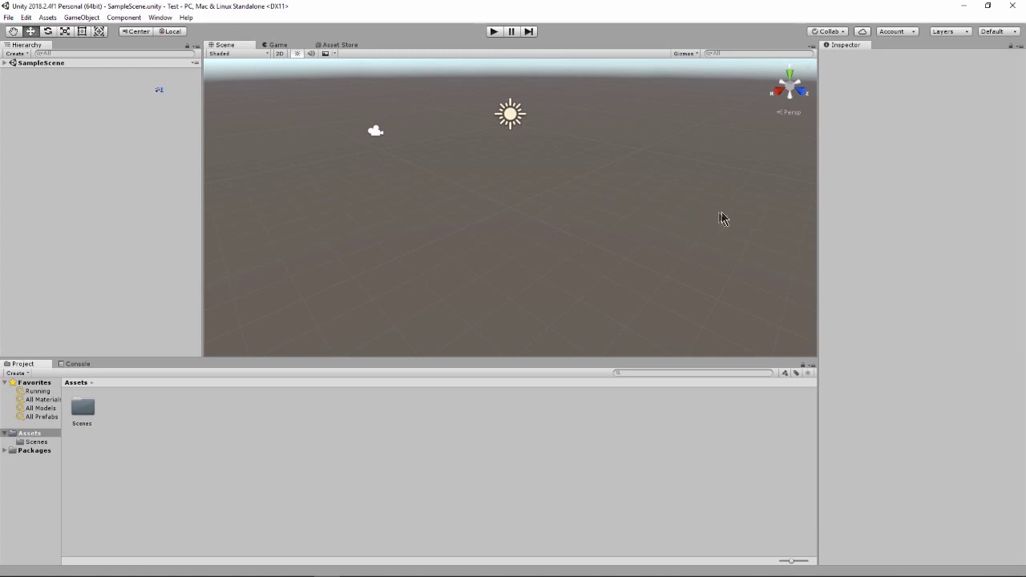
- Widen the Inspector panel at the Scene view's expense and show the Layout options
{"action": "mouse_move", "coordinate": [824, 193]}
{"action": "left_mouse_down"}
{"action": "mouse_move", "coordinate": [646, 206]}
{"action": "mouse_move", "coordinate": [831, 206]}
{"action": "mouse_move", "coordinate": [758, 218]}
{"action": "left_mouse_up"}
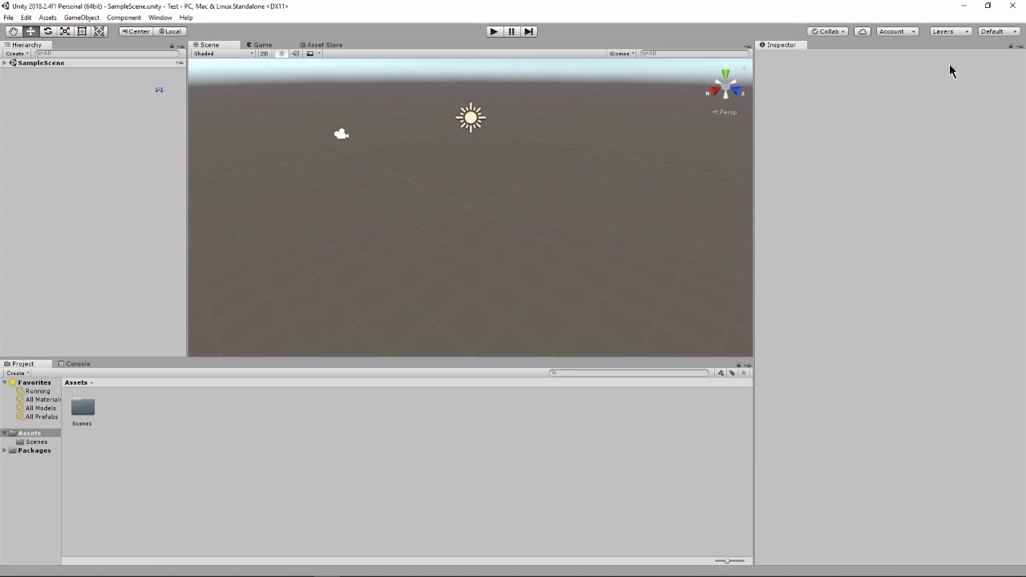
{"action": "left_click", "coordinate": [993, 37]}
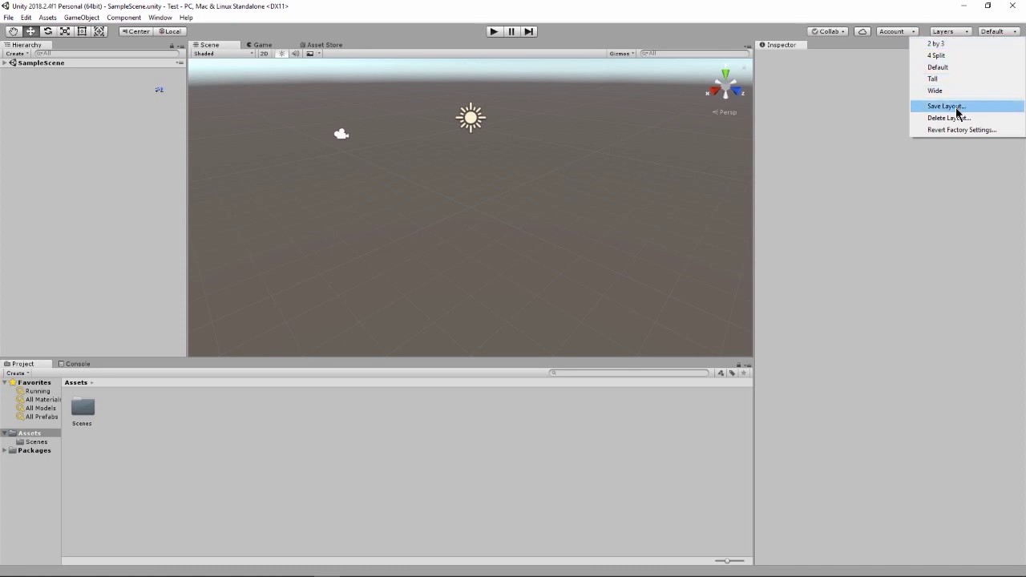
- Dismiss the Layout menu unchanged and bring up the Assets folder's context menu
{"action": "left_click", "coordinate": [830, 10]}
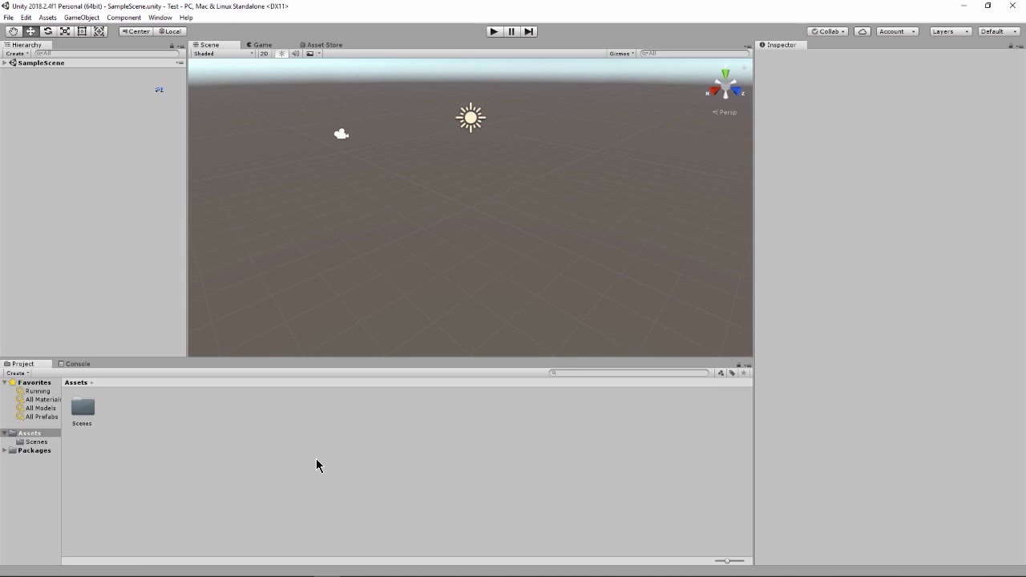
{"action": "right_click", "coordinate": [207, 422]}
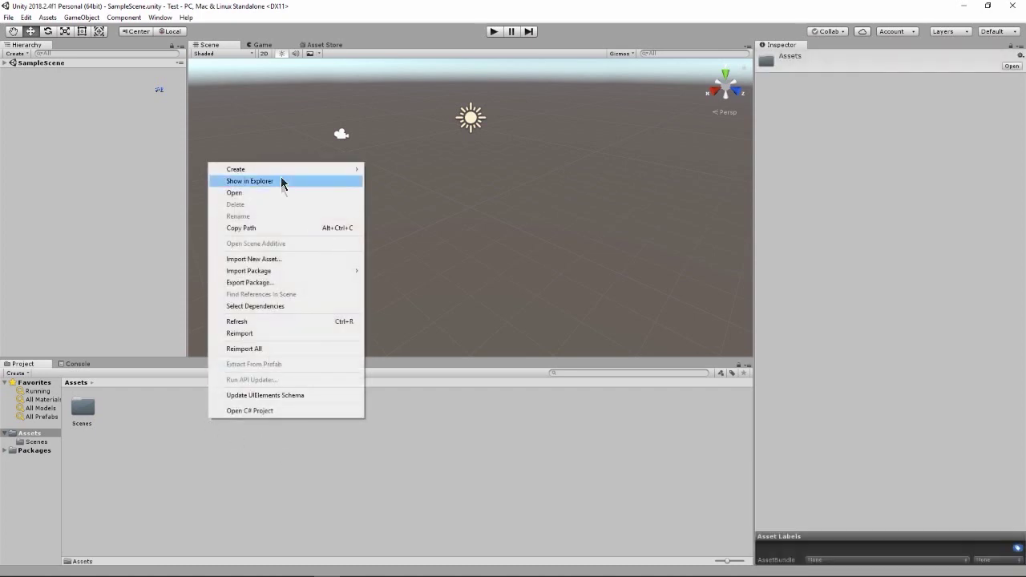
- Create a new folder in Assets named 'Audio'
{"action": "mouse_move", "coordinate": [292, 175]}
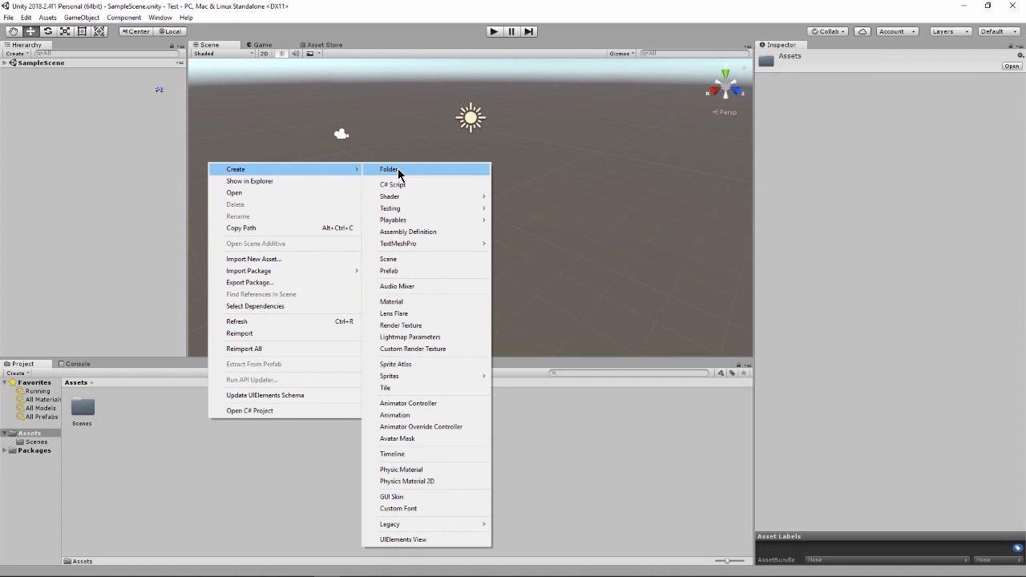
{"action": "left_click", "coordinate": [399, 173]}
{"action": "type", "text": "Audio"}
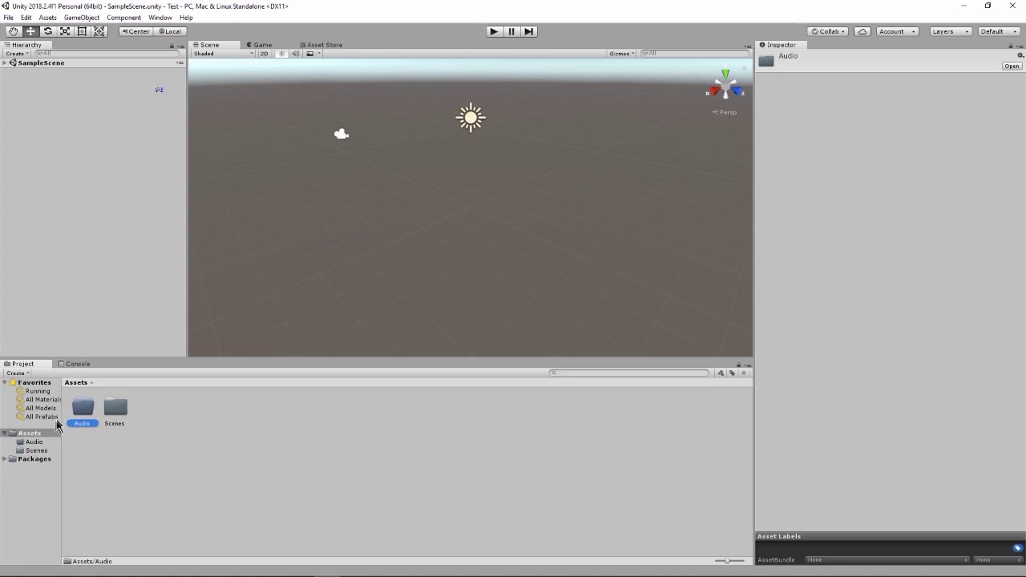
- View the empty Audio folder, collapse and re-expand the Assets tree, then return to Assets
{"action": "left_click", "coordinate": [34, 443]}
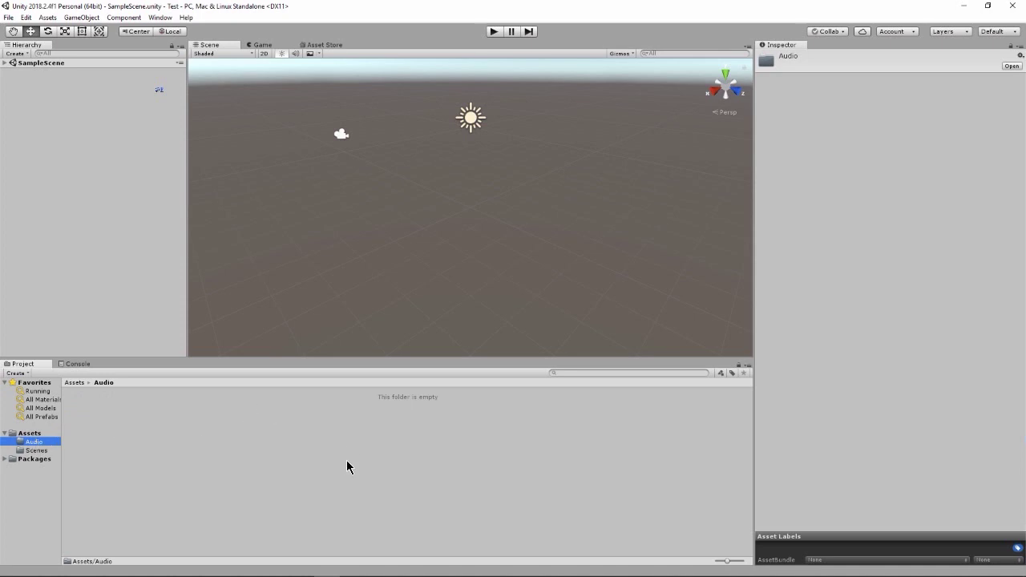
{"action": "left_click", "coordinate": [5, 433]}
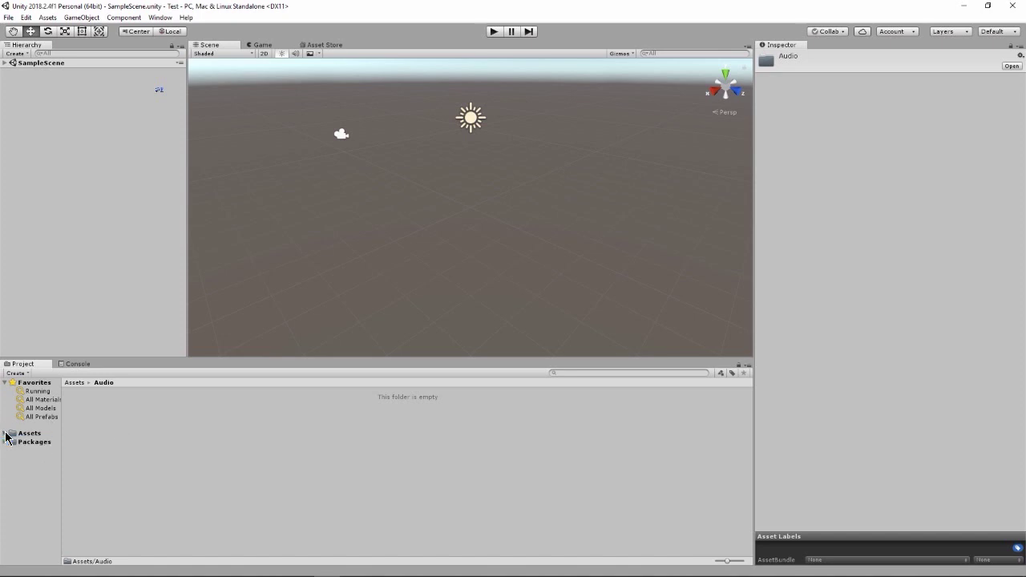
{"action": "left_click", "coordinate": [5, 434]}
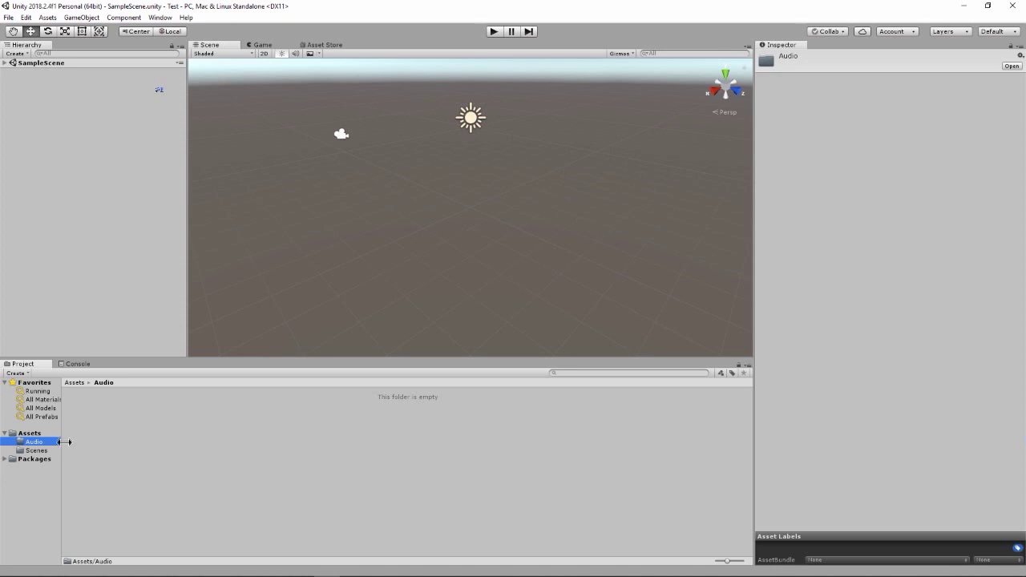
{"action": "left_click", "coordinate": [29, 433]}
{"action": "right_click", "coordinate": [198, 425]}
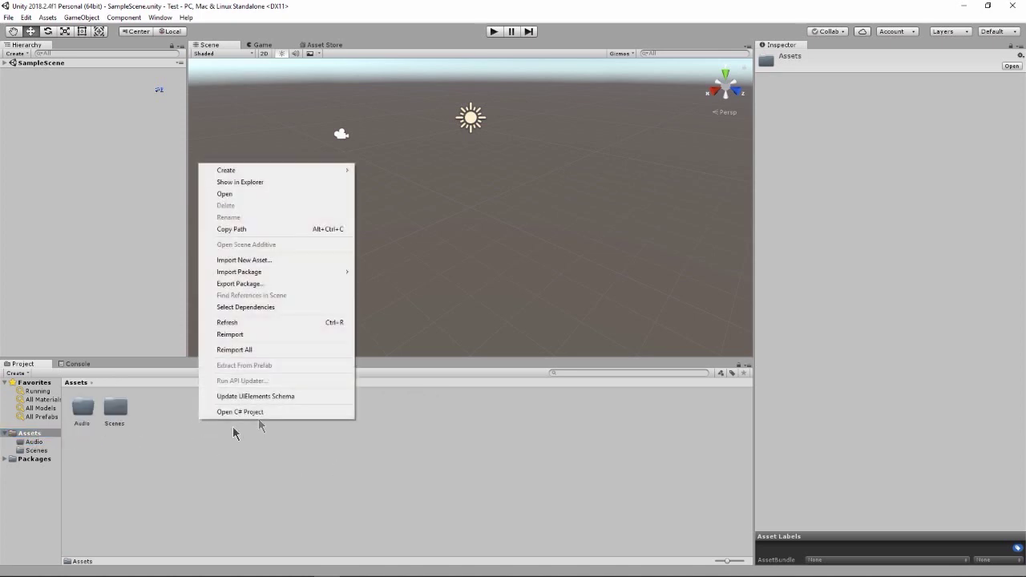
{"action": "mouse_move", "coordinate": [299, 170]}
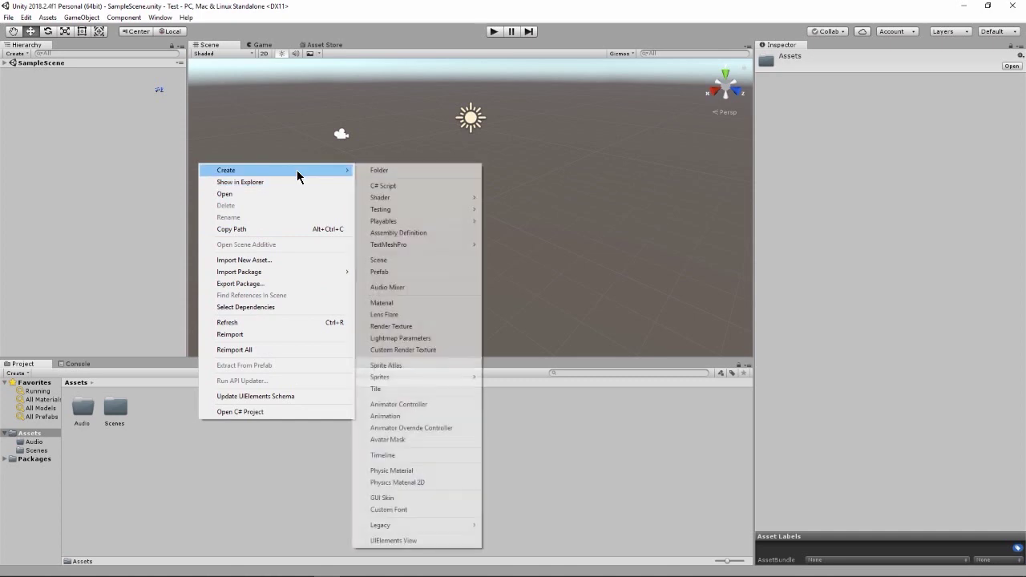
{"action": "left_click", "coordinate": [384, 189]}
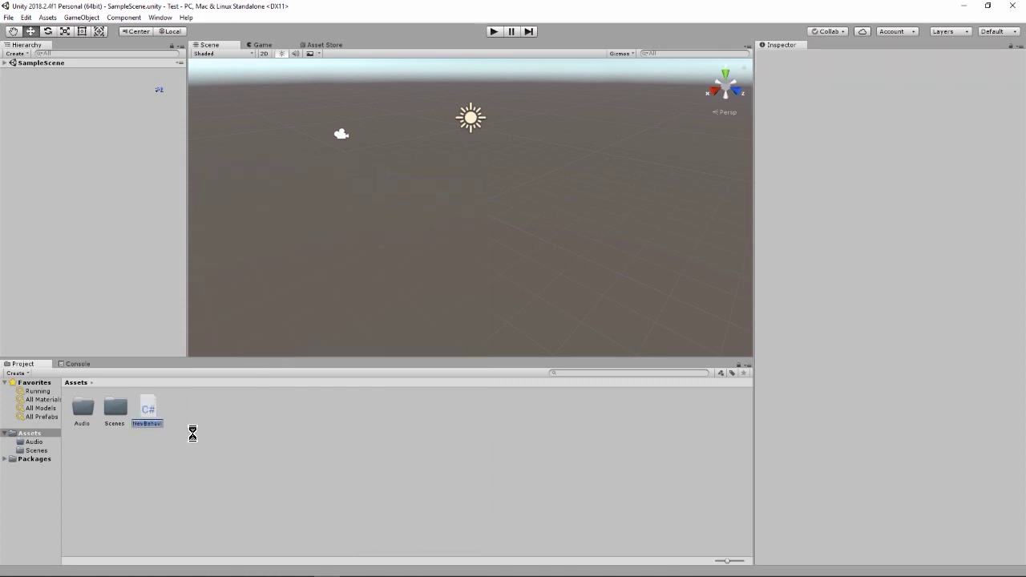
{"action": "key", "text": "Return"}
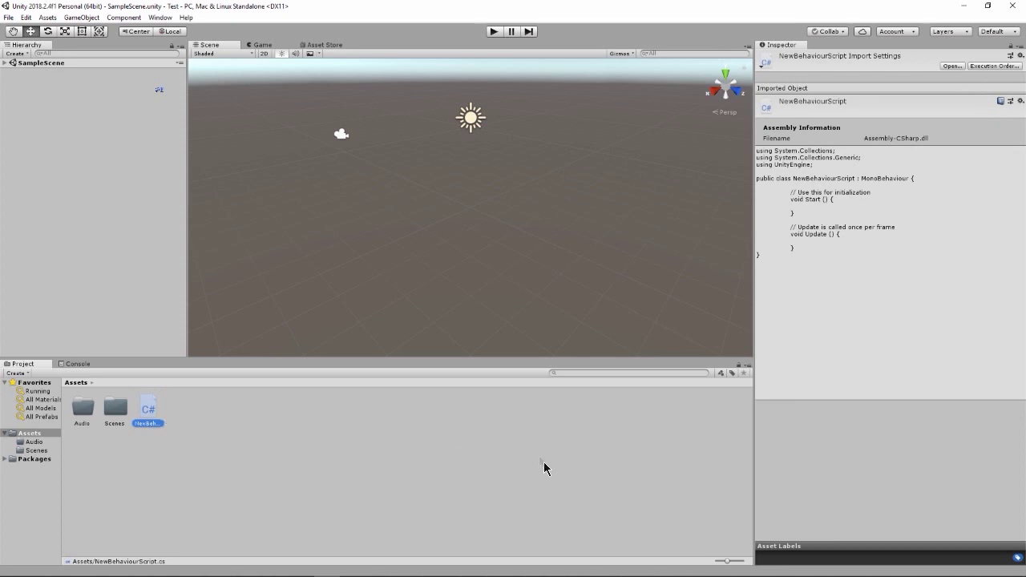
{"action": "left_click_drag", "start_coordinate": [726, 561], "coordinate": [732, 567]}
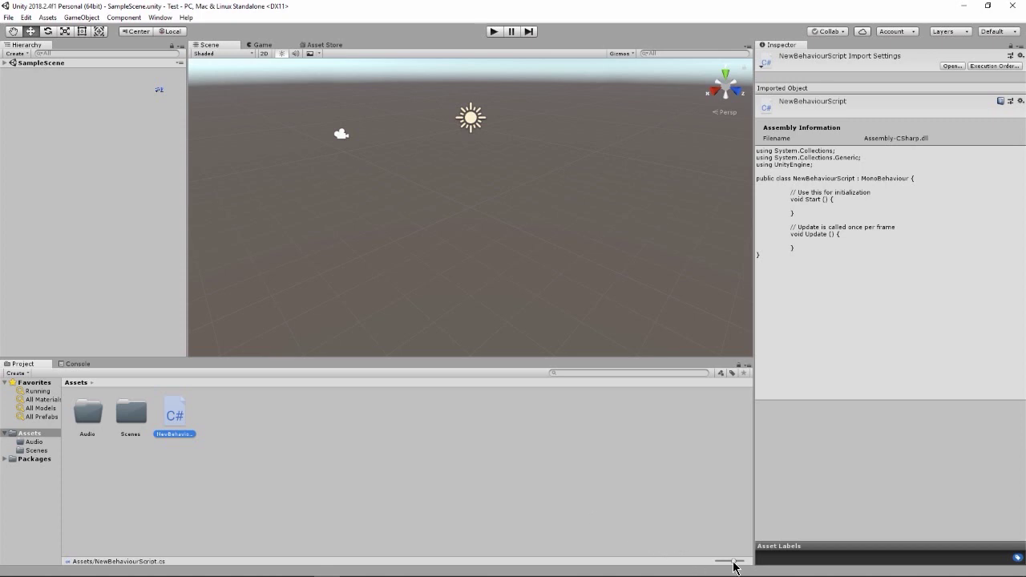
{"action": "left_click_drag", "start_coordinate": [734, 562], "coordinate": [717, 562]}
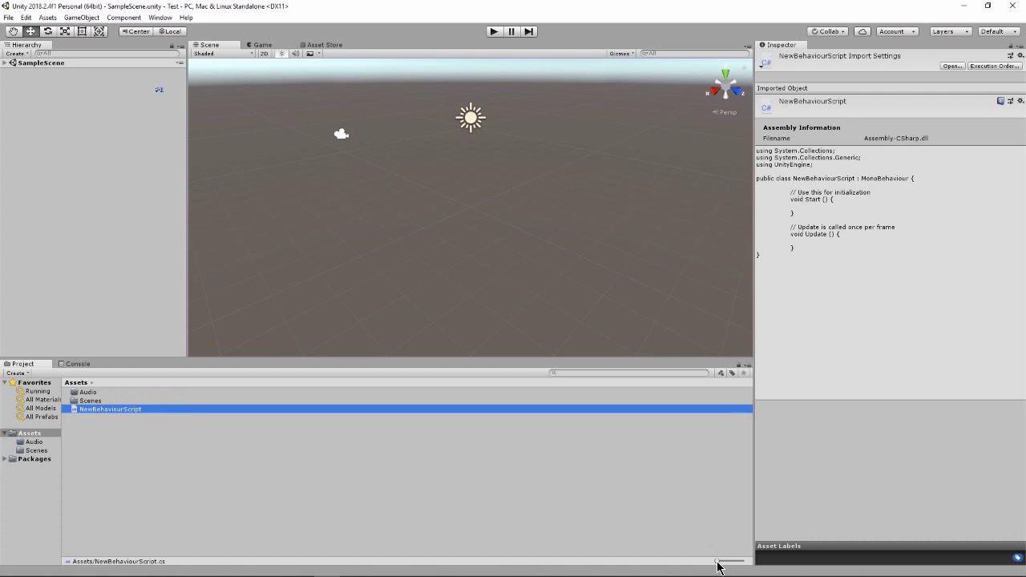
{"action": "left_click_drag", "start_coordinate": [717, 562], "coordinate": [730, 562]}
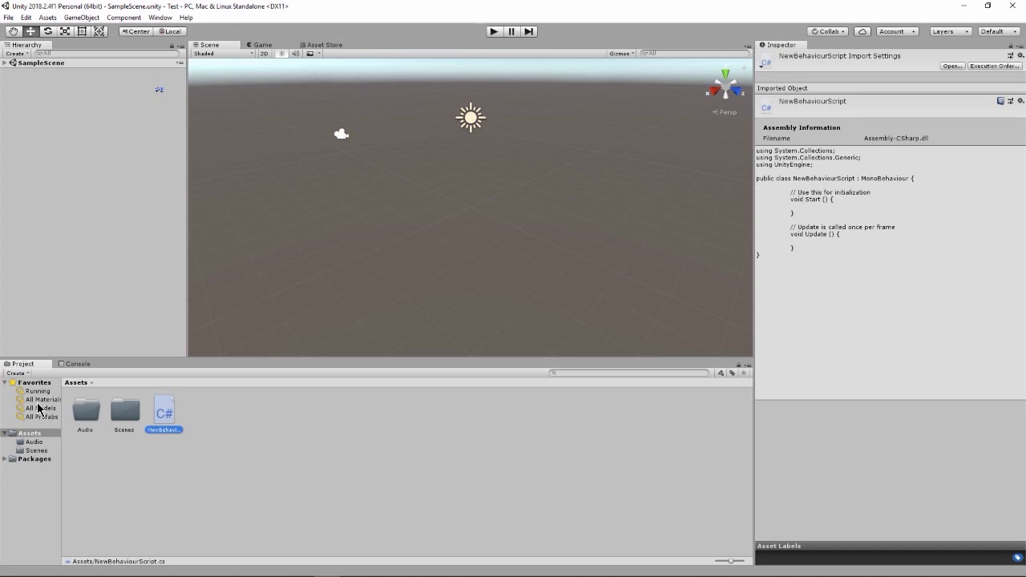
{"action": "left_click", "coordinate": [134, 459]}
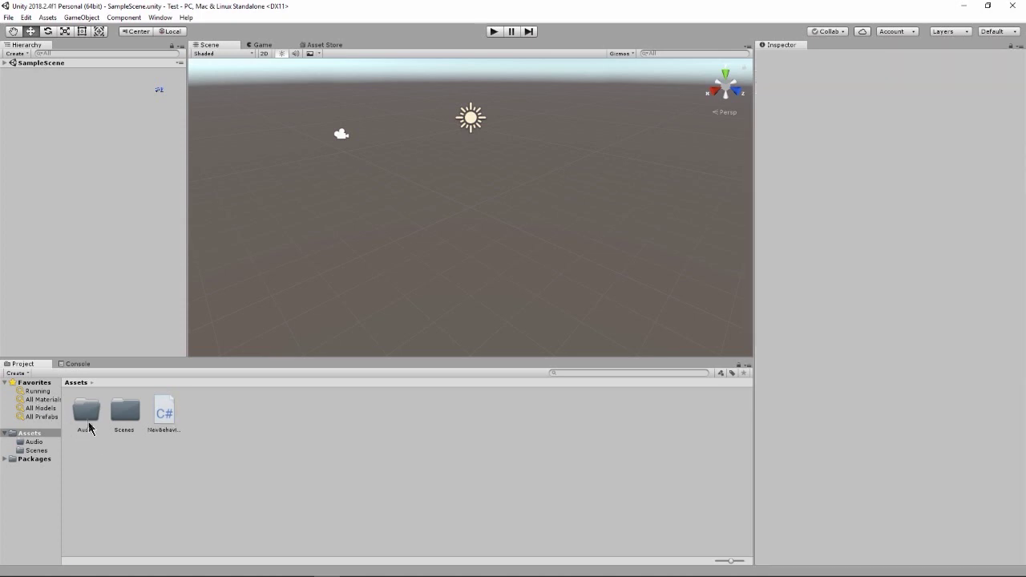
- Add the Audio folder to Favorites below All Prefabs, view it, then return to Assets
{"action": "left_click_drag", "start_coordinate": [87, 425], "coordinate": [46, 418]}
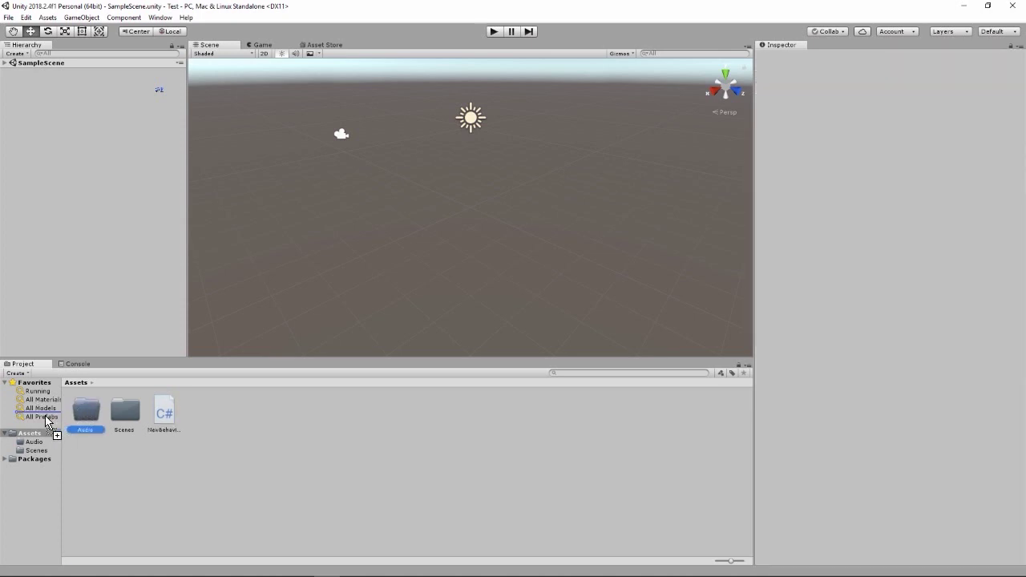
{"action": "left_click_drag", "start_coordinate": [46, 418], "coordinate": [40, 422]}
{"action": "left_click", "coordinate": [39, 417]}
{"action": "left_click", "coordinate": [39, 425]}
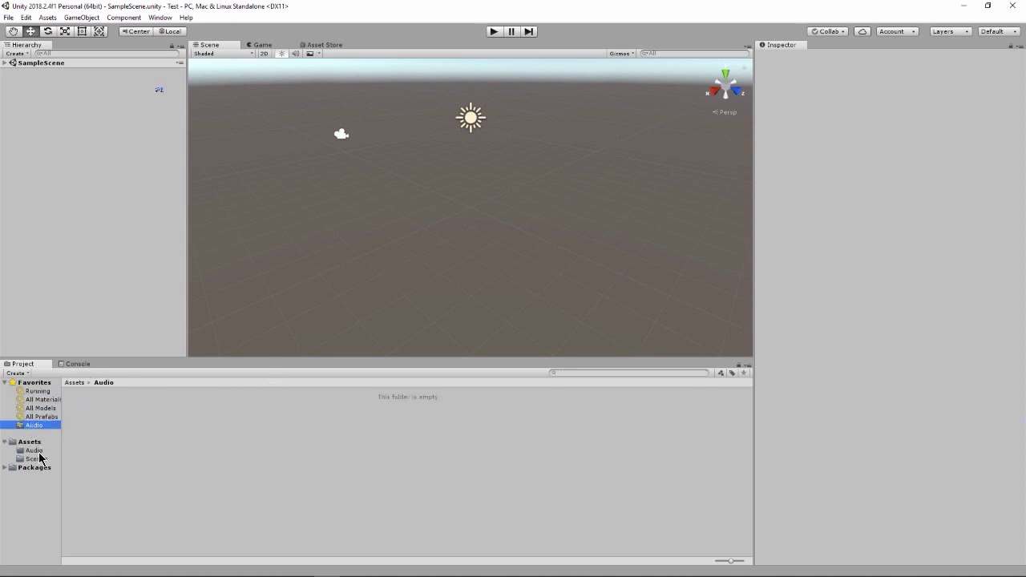
{"action": "left_click", "coordinate": [32, 442]}
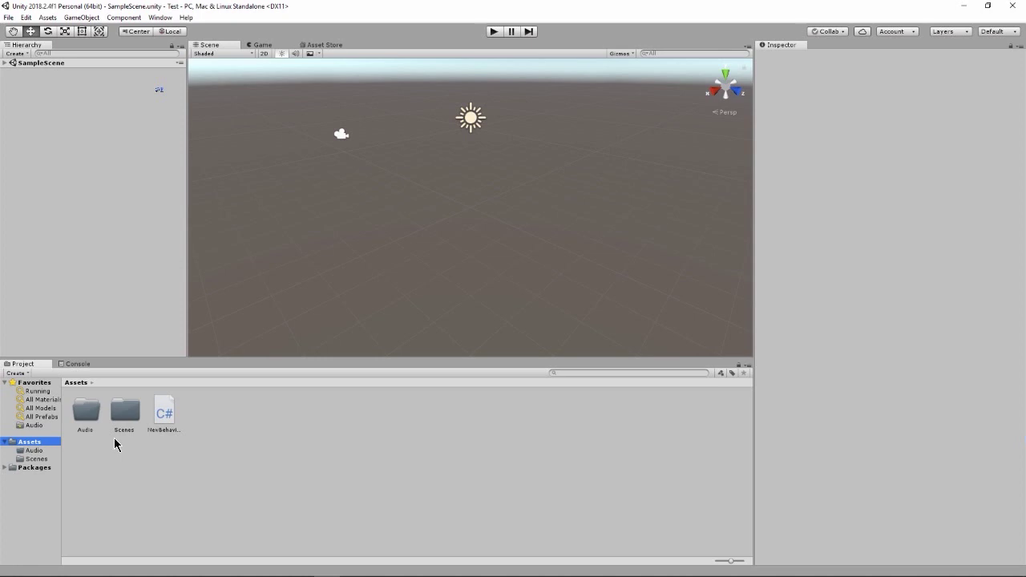
{"action": "left_click", "coordinate": [570, 375]}
- Search for 'Running', save the search as a favorite named 'Running', and return to Assets
{"action": "type", "text": "Runnin"}
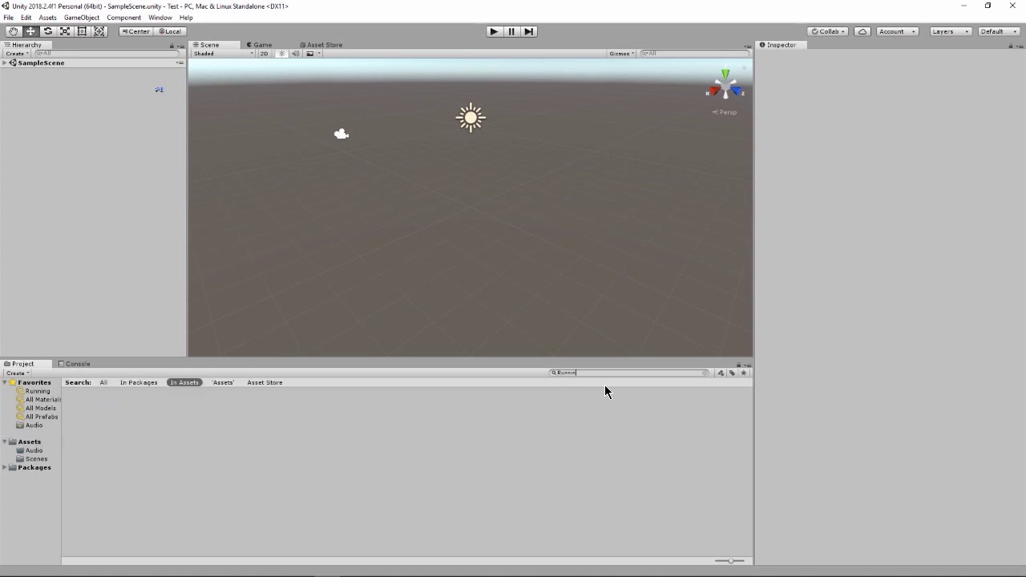
{"action": "type", "text": "g"}
{"action": "left_click", "coordinate": [745, 372]}
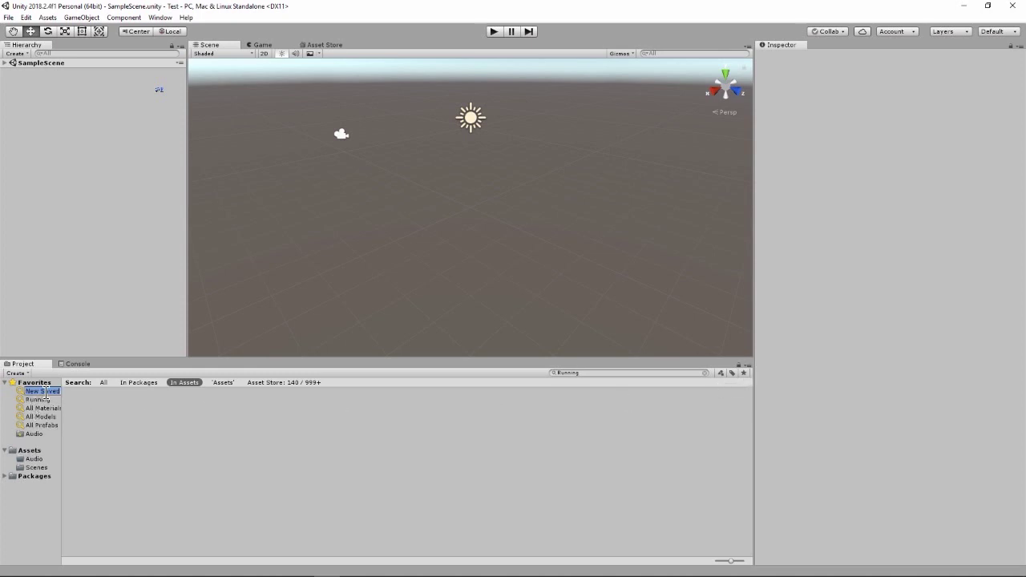
{"action": "type", "text": "Running"}
{"action": "key", "text": "Return"}
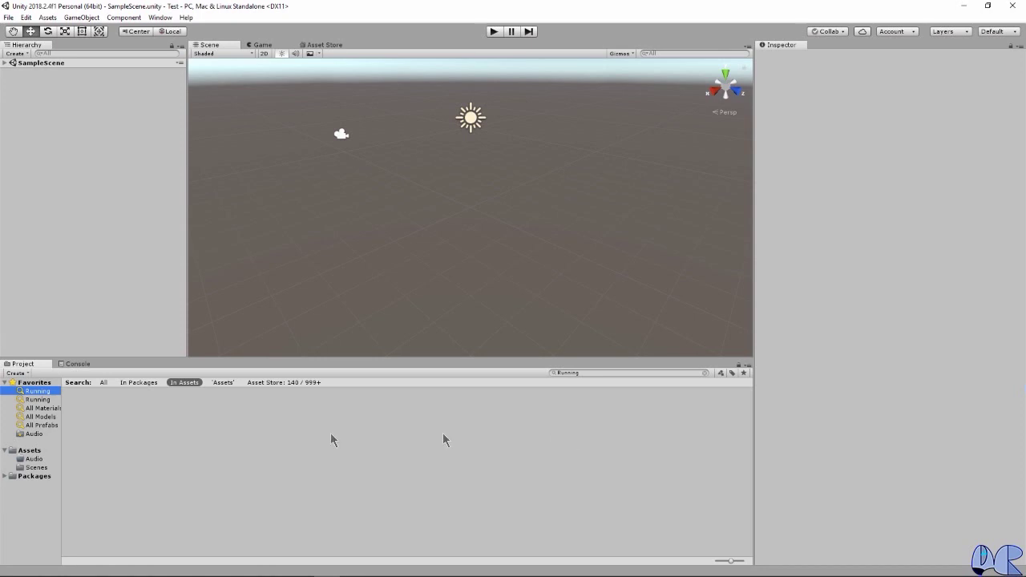
{"action": "left_click", "coordinate": [30, 450]}
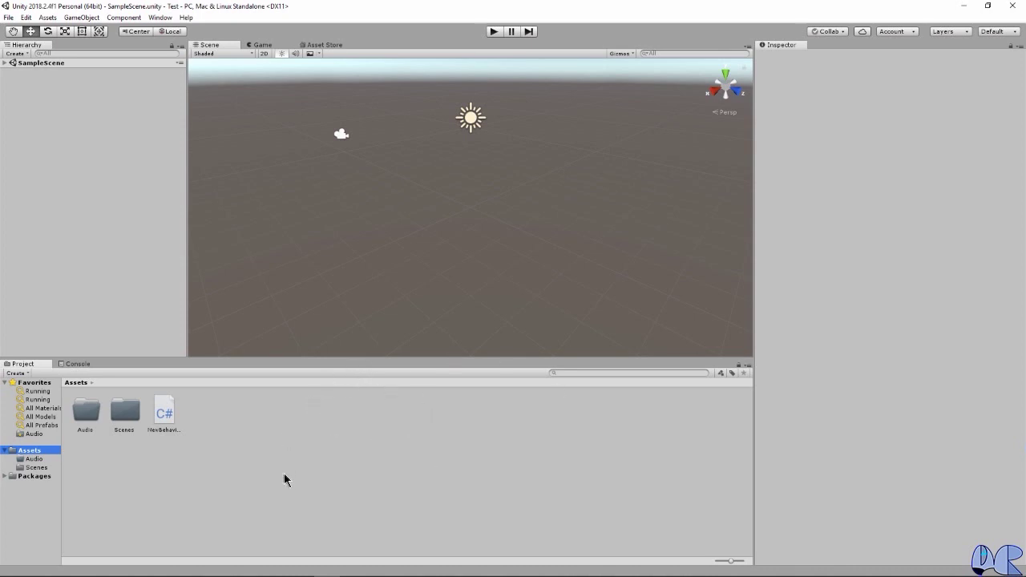
{"action": "left_click", "coordinate": [46, 21]}
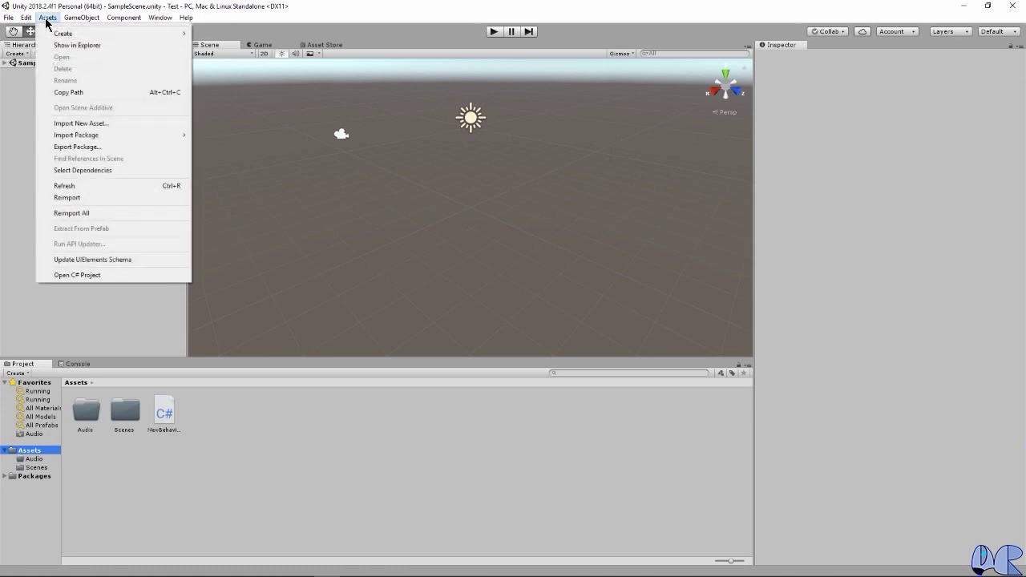
{"action": "mouse_move", "coordinate": [103, 134]}
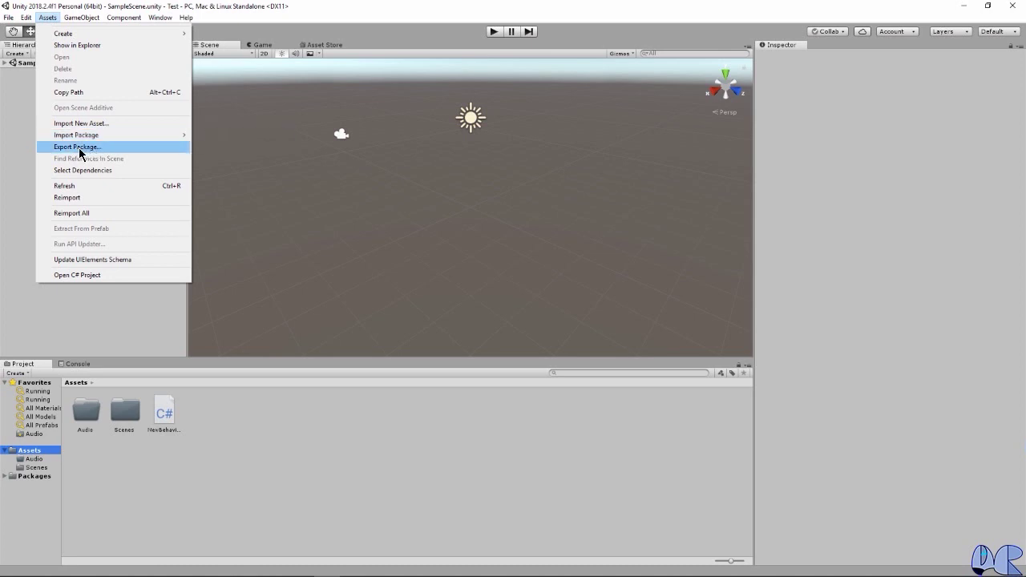
{"action": "left_click", "coordinate": [230, 8]}
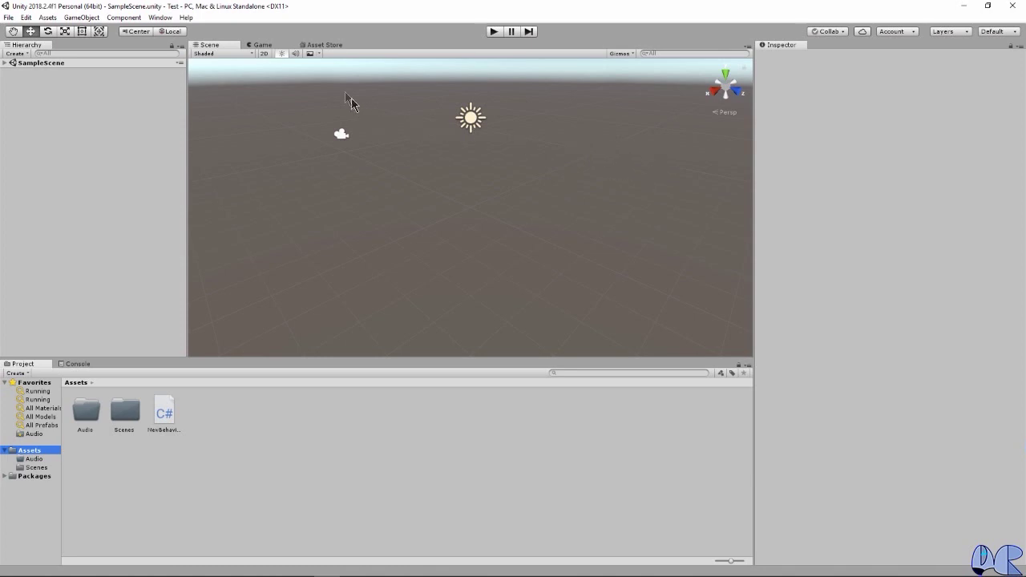
{"action": "left_click", "coordinate": [264, 53]}
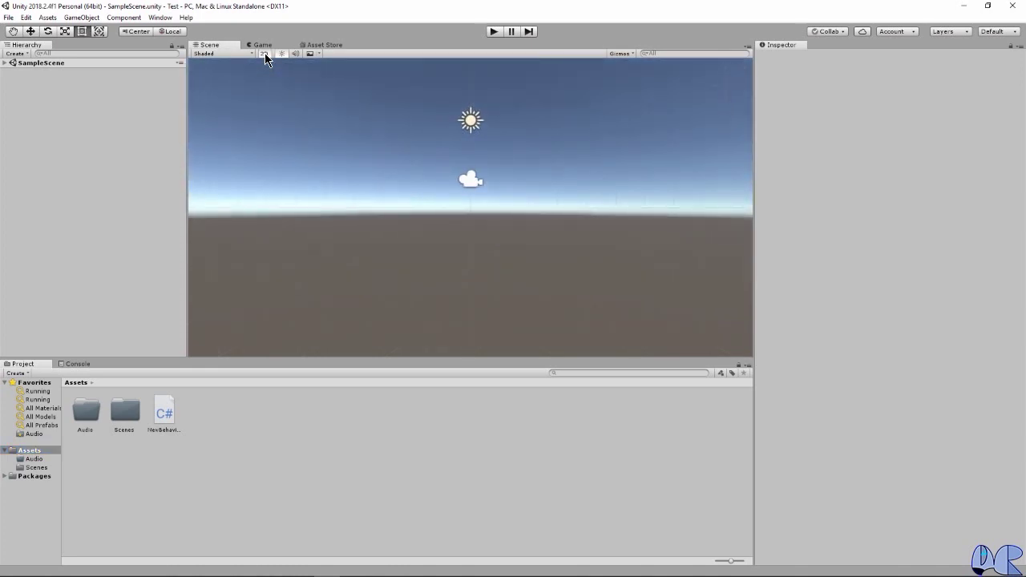
- Switch the Scene view back to 3D, show the Game view, and expand SampleScene
{"action": "left_click", "coordinate": [264, 53]}
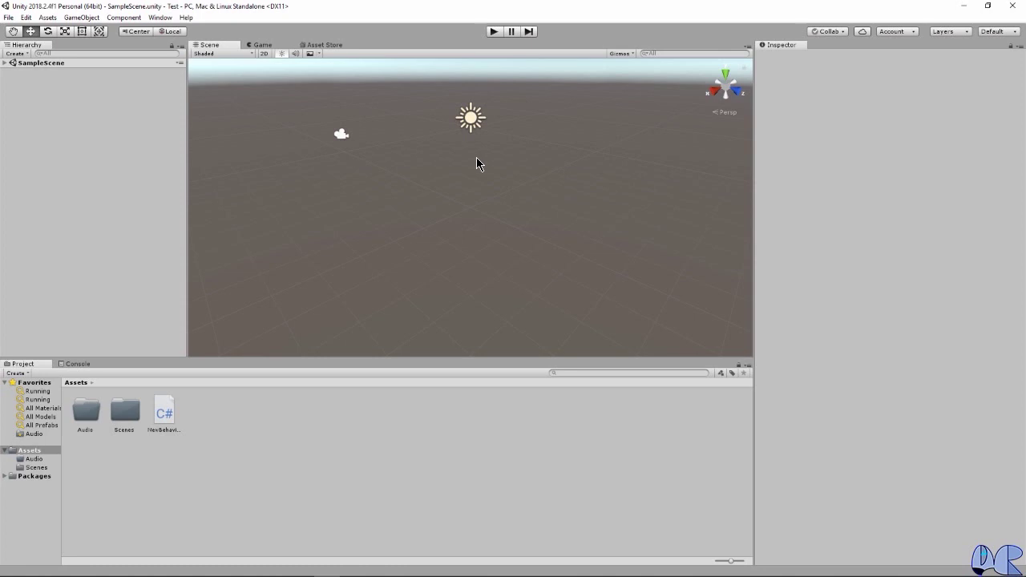
{"action": "left_click", "coordinate": [262, 46]}
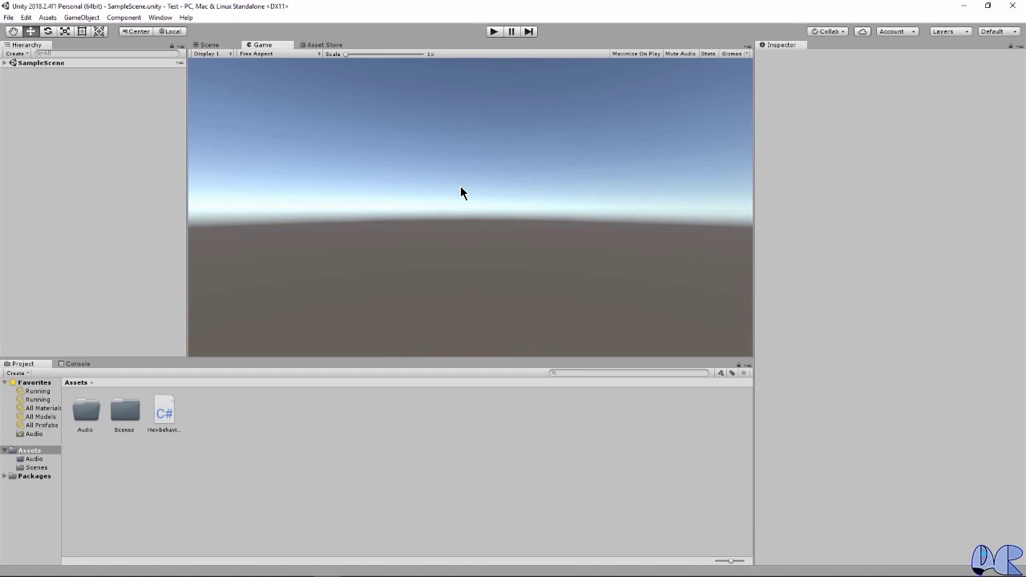
{"action": "left_click", "coordinate": [6, 62]}
{"action": "left_click", "coordinate": [271, 53]}
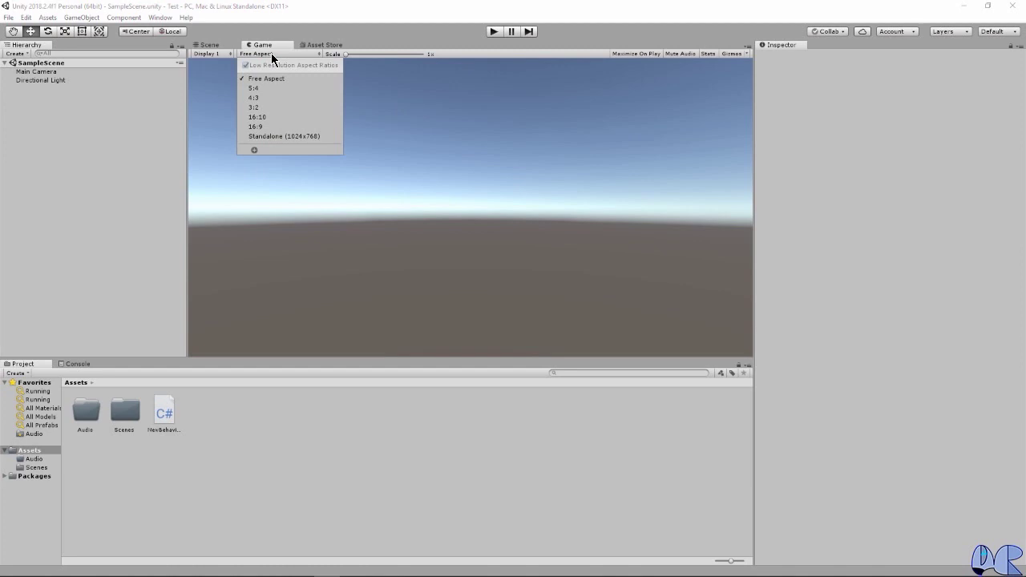
{"action": "left_click", "coordinate": [264, 88]}
{"action": "left_click", "coordinate": [263, 55]}
{"action": "left_click", "coordinate": [266, 108]}
{"action": "left_click", "coordinate": [268, 55]}
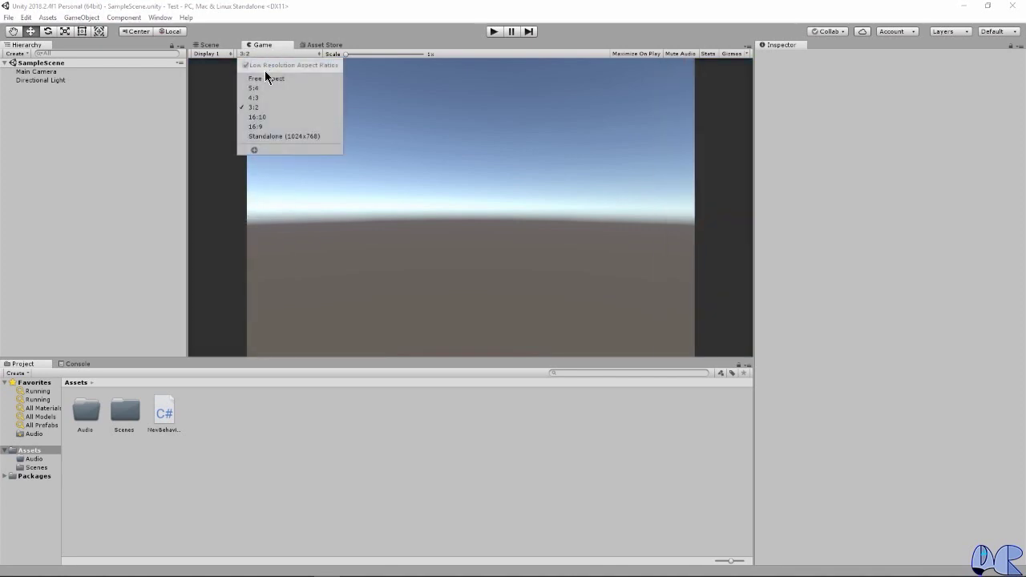
{"action": "left_click", "coordinate": [270, 78]}
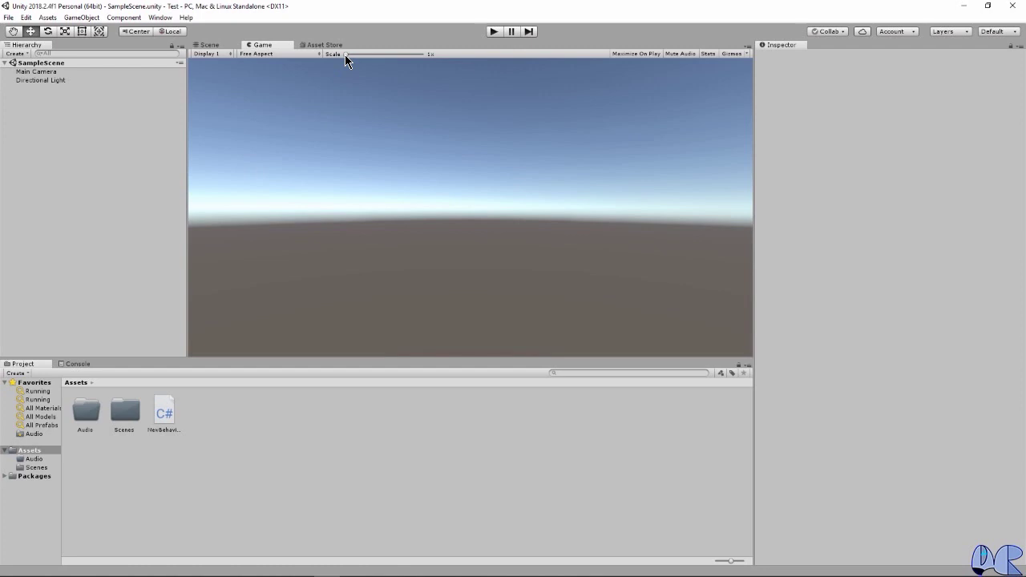
{"action": "left_click_drag", "start_coordinate": [345, 54], "coordinate": [379, 54]}
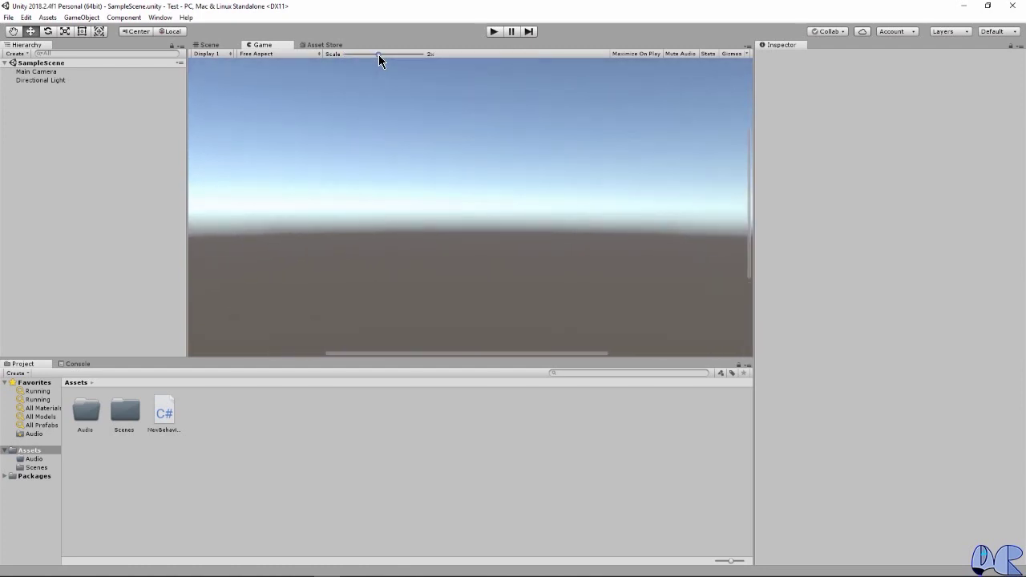
{"action": "mouse_move", "coordinate": [379, 55]}
{"action": "left_mouse_down"}
{"action": "mouse_move", "coordinate": [348, 54]}
{"action": "mouse_move", "coordinate": [415, 54]}
{"action": "mouse_move", "coordinate": [344, 54]}
{"action": "left_mouse_up"}
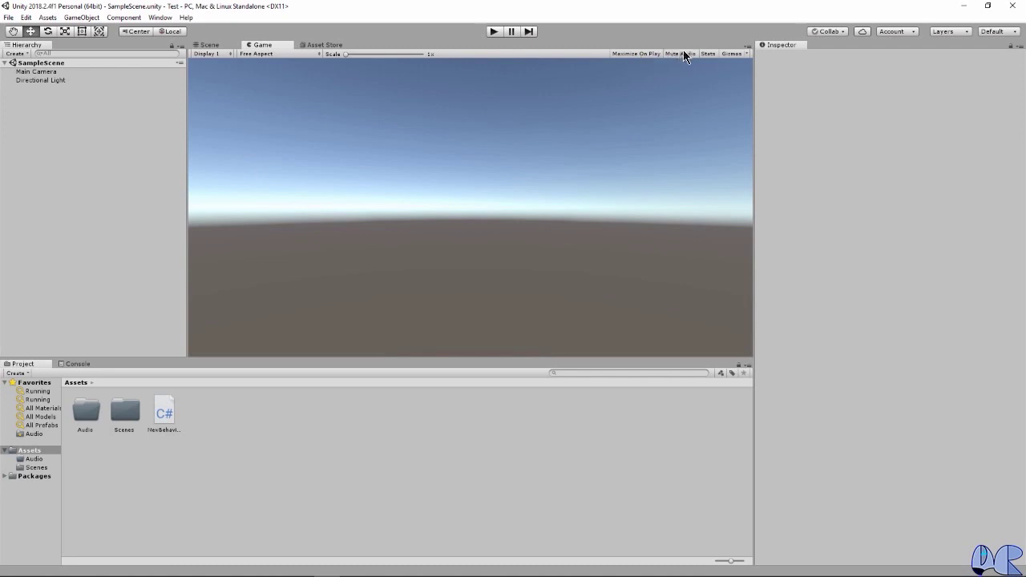
- Show and hide the Stats overlay, then enable gizmo display in the Game view
{"action": "left_click", "coordinate": [707, 54]}
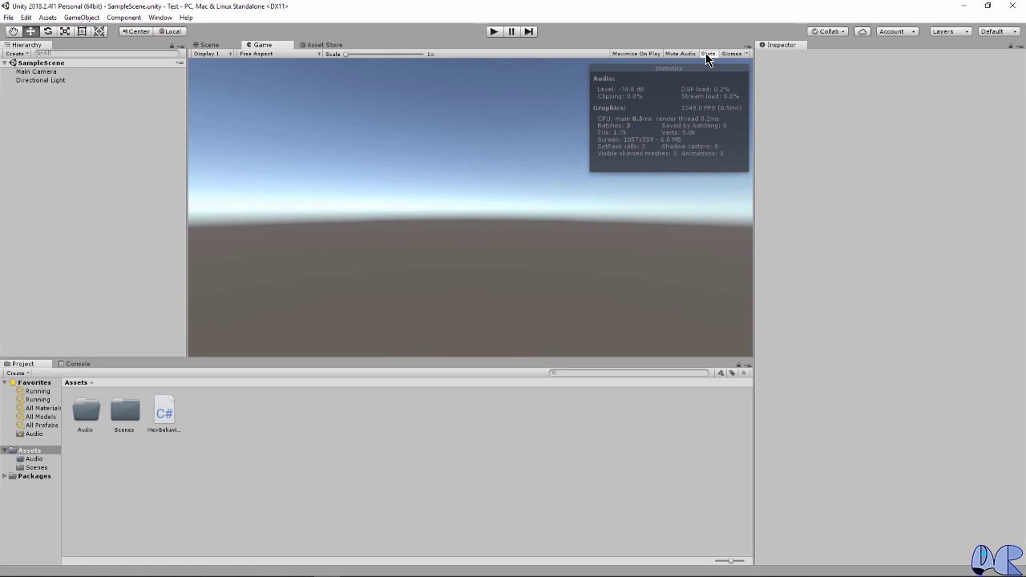
{"action": "left_click", "coordinate": [707, 54]}
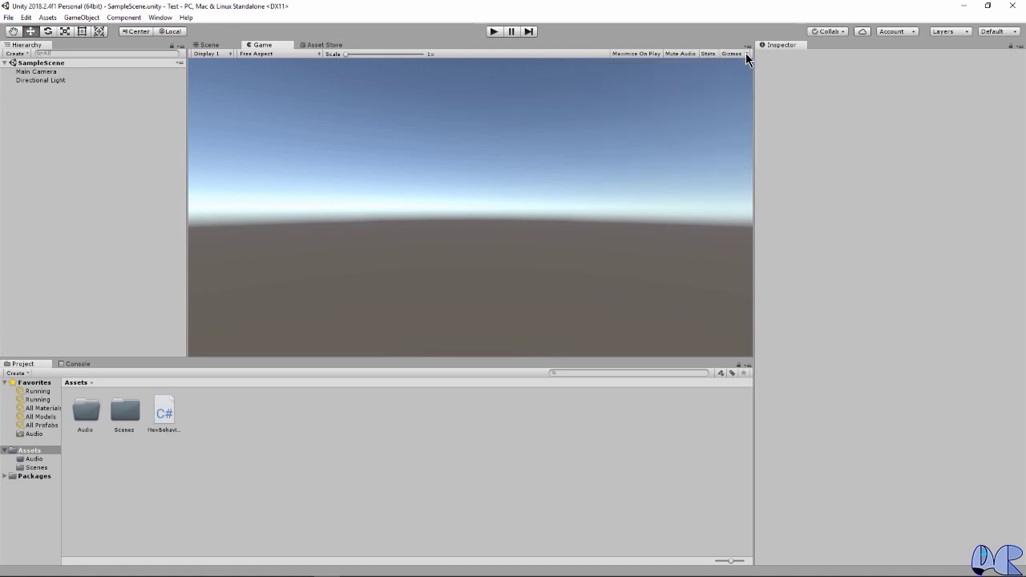
{"action": "left_click", "coordinate": [747, 54]}
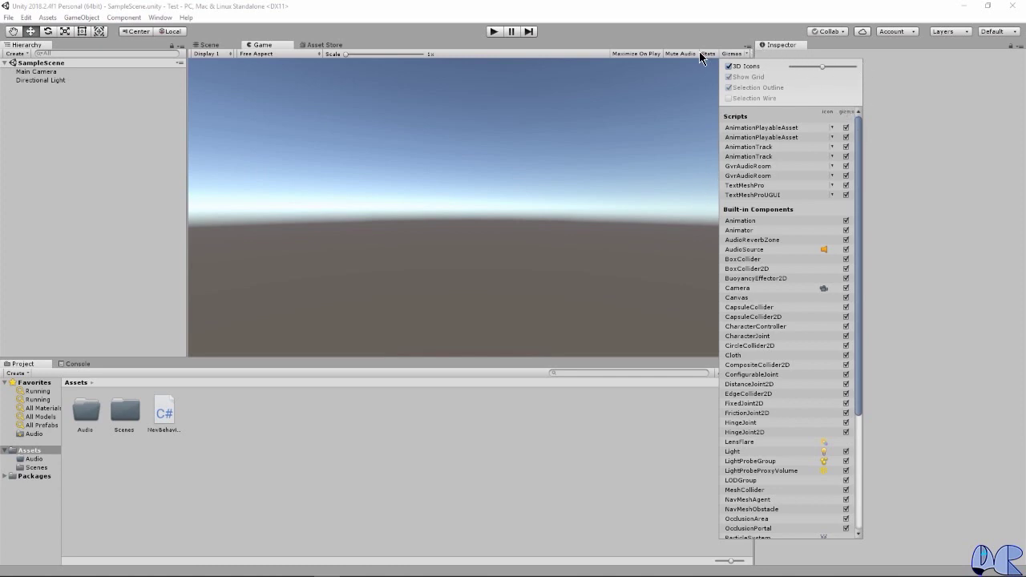
{"action": "left_click", "coordinate": [735, 55]}
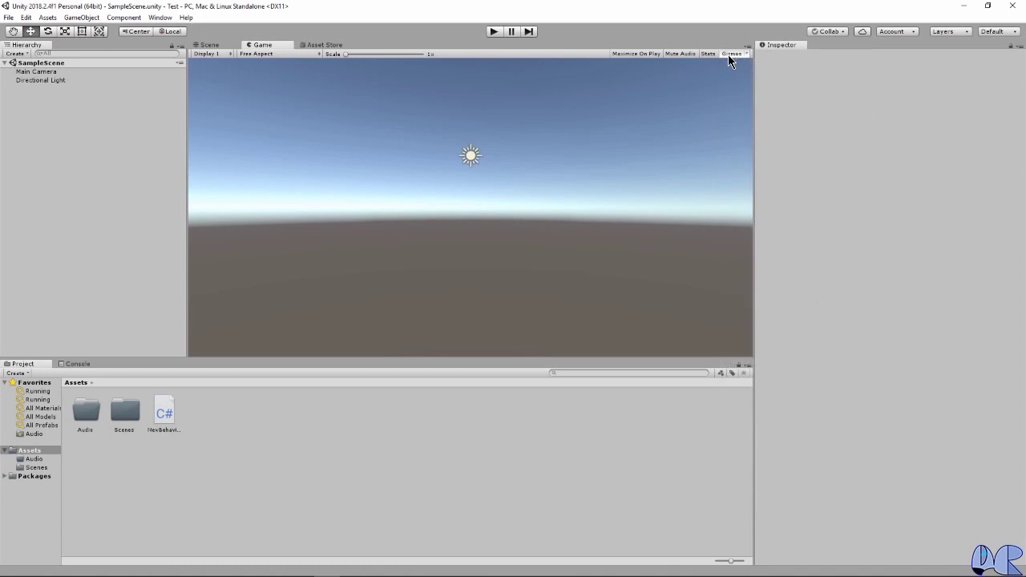
- Turn gizmos off in the Game view, then open the Scenes folder in the Project panel
{"action": "left_click", "coordinate": [728, 55]}
{"action": "left_click", "coordinate": [728, 55]}
{"action": "left_click", "coordinate": [728, 54]}
{"action": "double_click", "coordinate": [122, 415]}
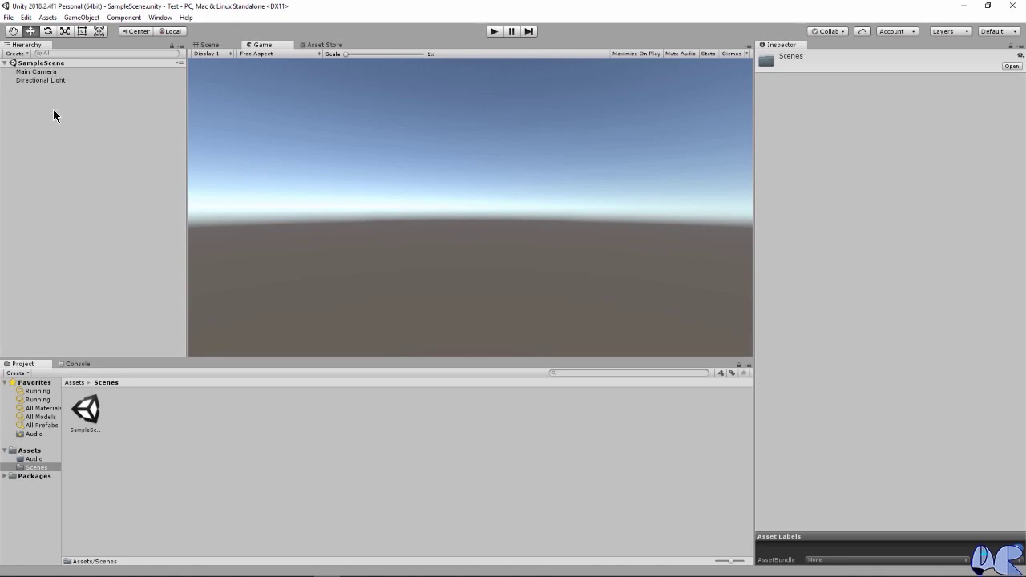
- Collapse and re-expand the SampleScene object list in the Hierarchy
{"action": "left_click", "coordinate": [4, 63]}
{"action": "left_click", "coordinate": [5, 63]}
- Switch to the Scene view and inspect the Directional Light's and Main Camera's Inspector settings
{"action": "left_click", "coordinate": [41, 80]}
{"action": "left_click", "coordinate": [223, 46]}
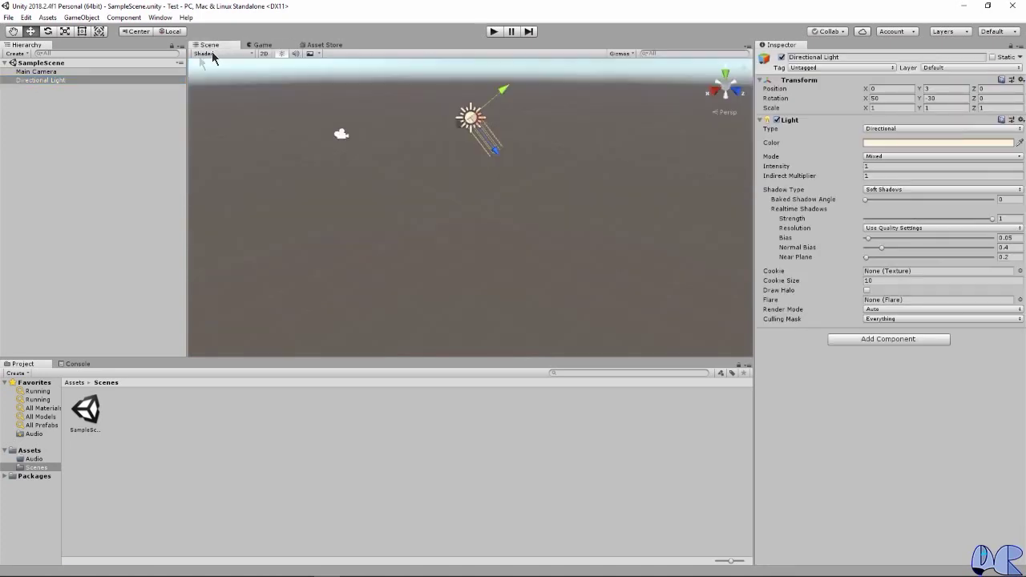
{"action": "left_click", "coordinate": [51, 72]}
{"action": "left_click", "coordinate": [51, 79]}
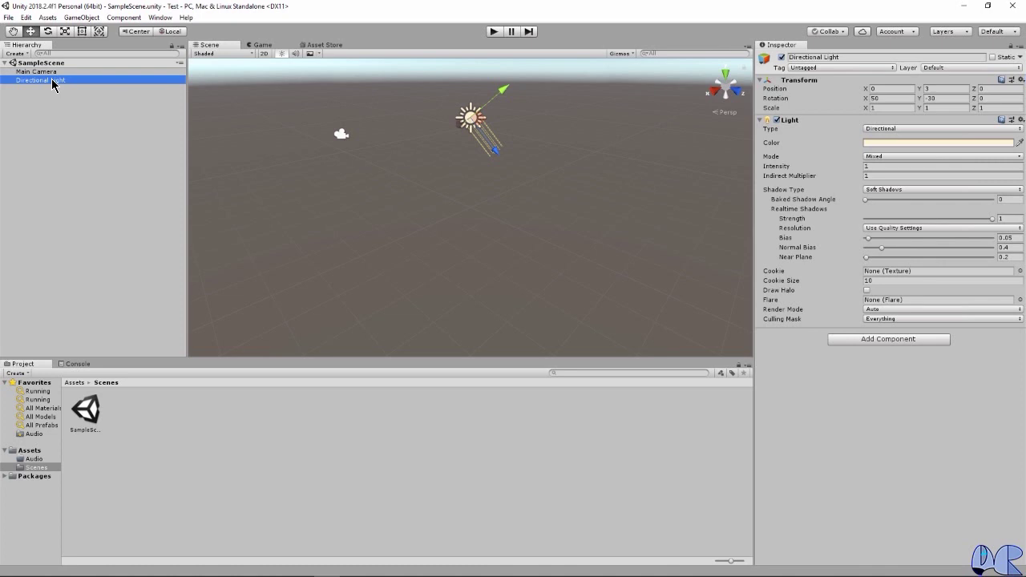
{"action": "left_click", "coordinate": [51, 72]}
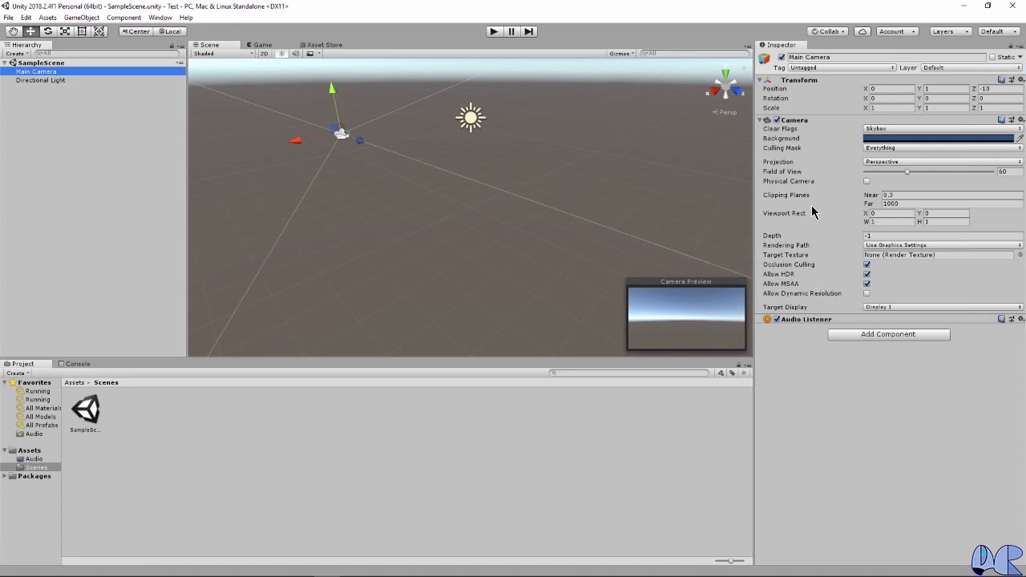
{"action": "mouse_move", "coordinate": [788, 98]}
- Create a new empty GameObject in the Hierarchy
{"action": "left_click", "coordinate": [91, 162]}
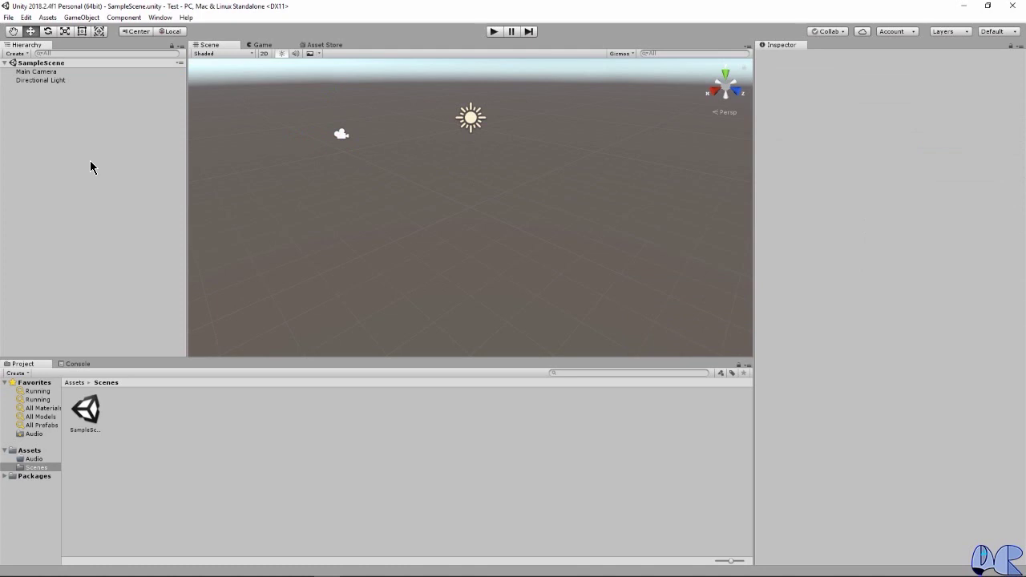
{"action": "right_click", "coordinate": [90, 166]}
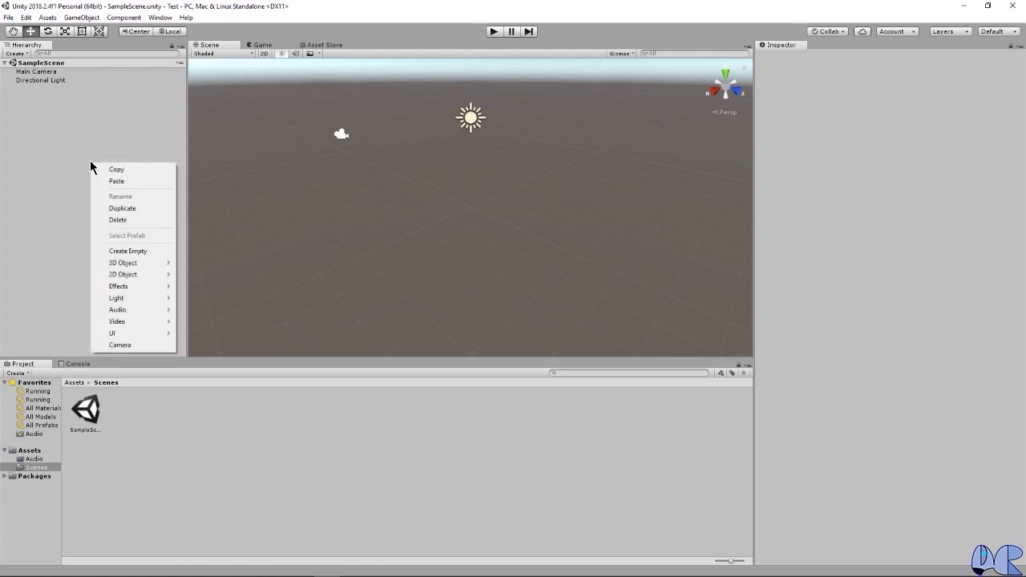
{"action": "left_click", "coordinate": [133, 251]}
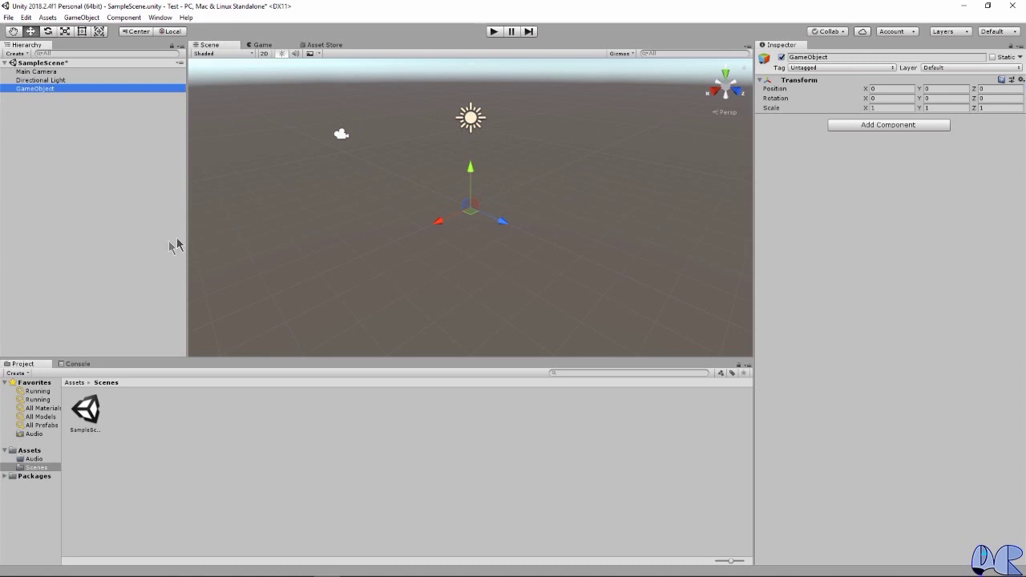
- Add a Camera component to GameObject through an Add Component search for 'camera', then deselect it
{"action": "left_click", "coordinate": [888, 125]}
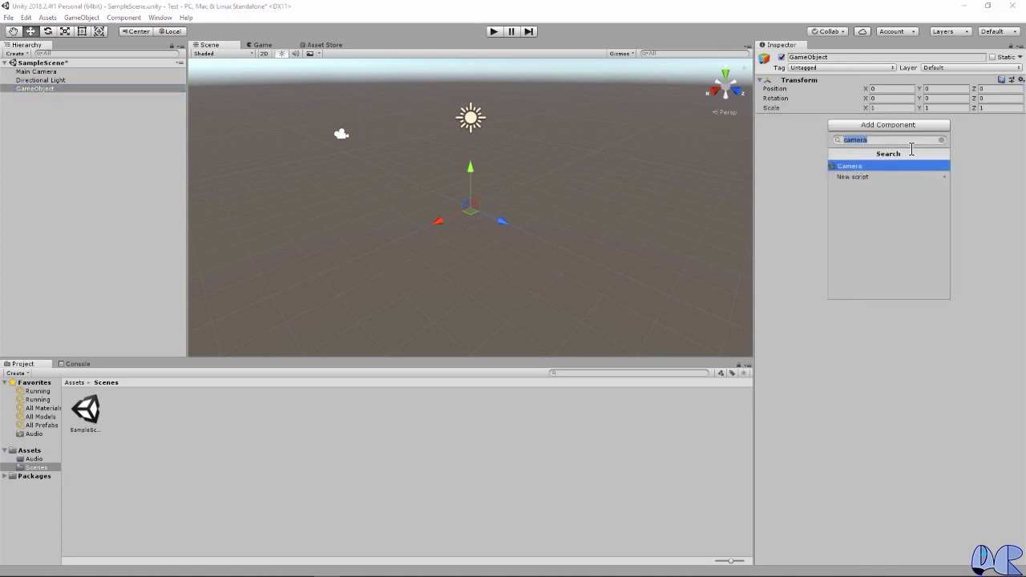
{"action": "key", "text": "BackSpace"}
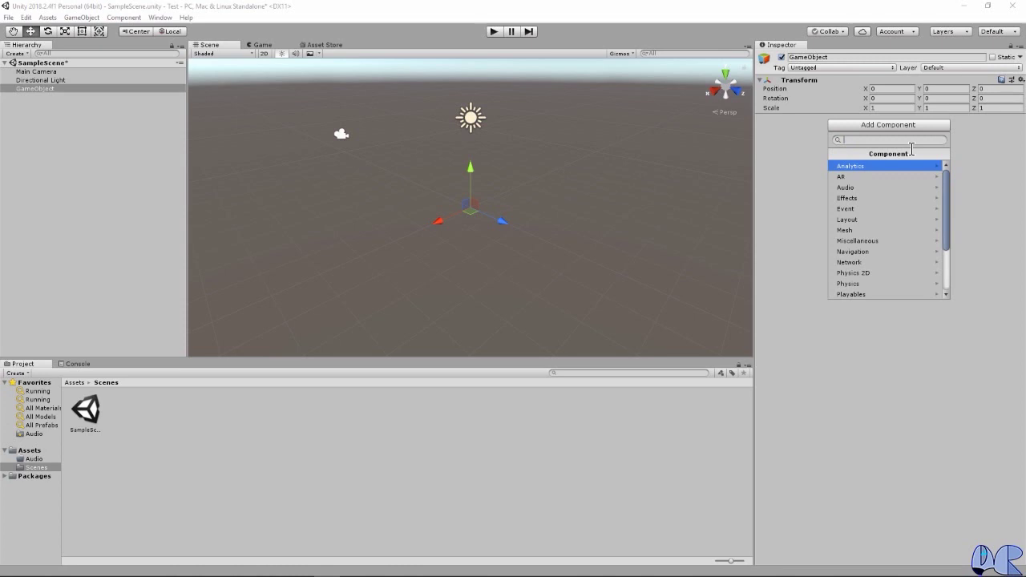
{"action": "type", "text": "camer"}
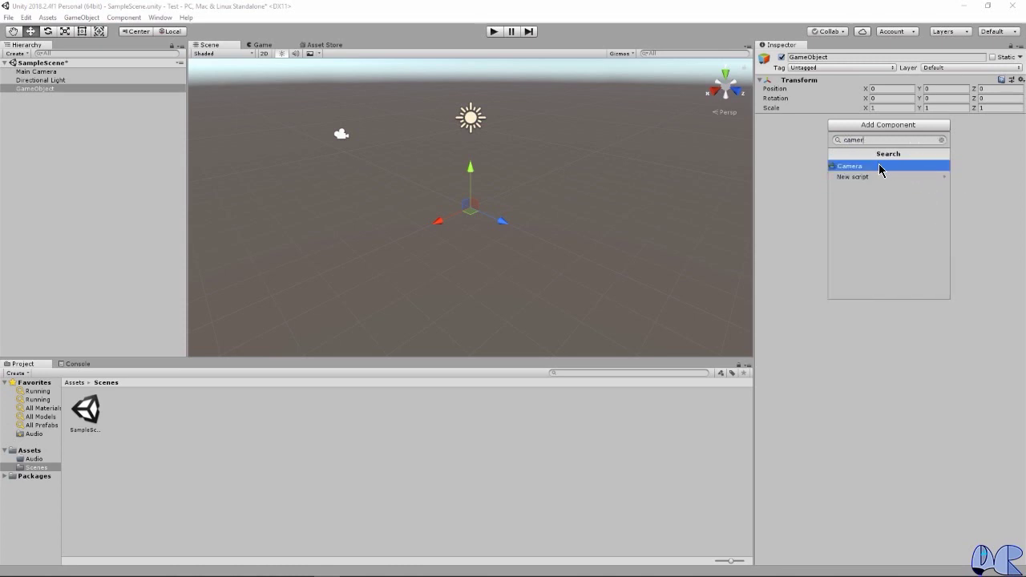
{"action": "left_click", "coordinate": [879, 167]}
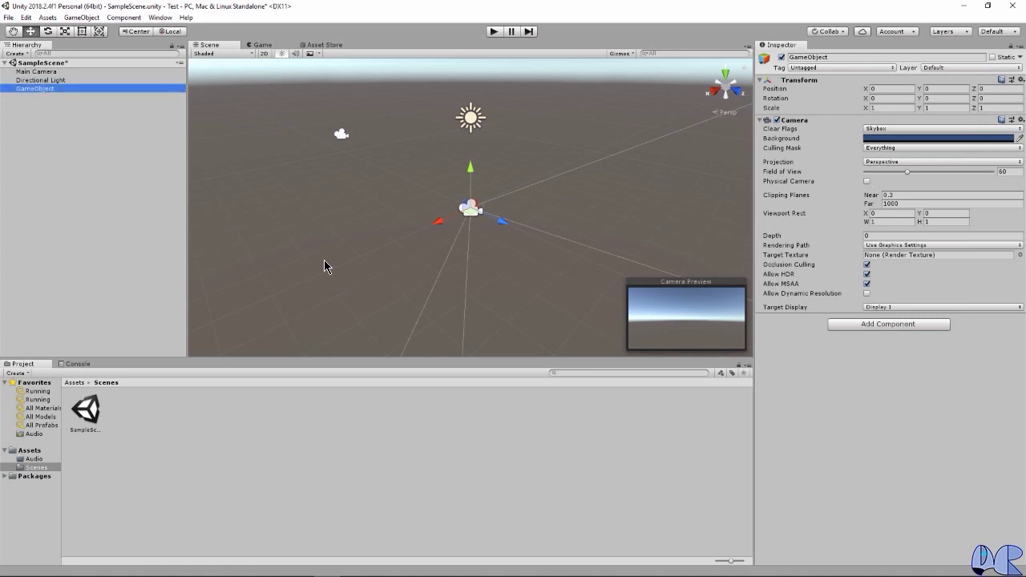
{"action": "left_click", "coordinate": [61, 201]}
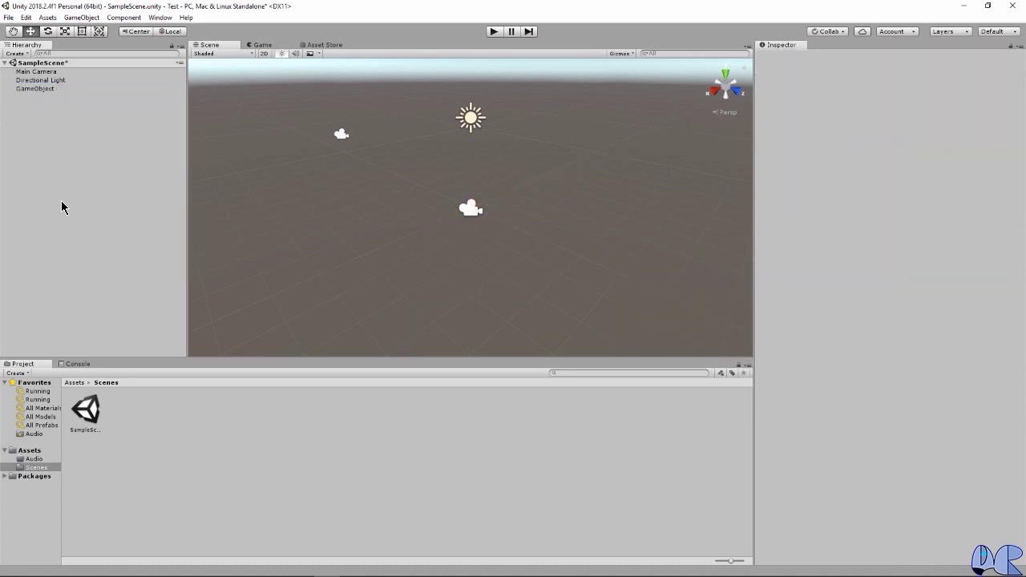
{"action": "right_click", "coordinate": [61, 207]}
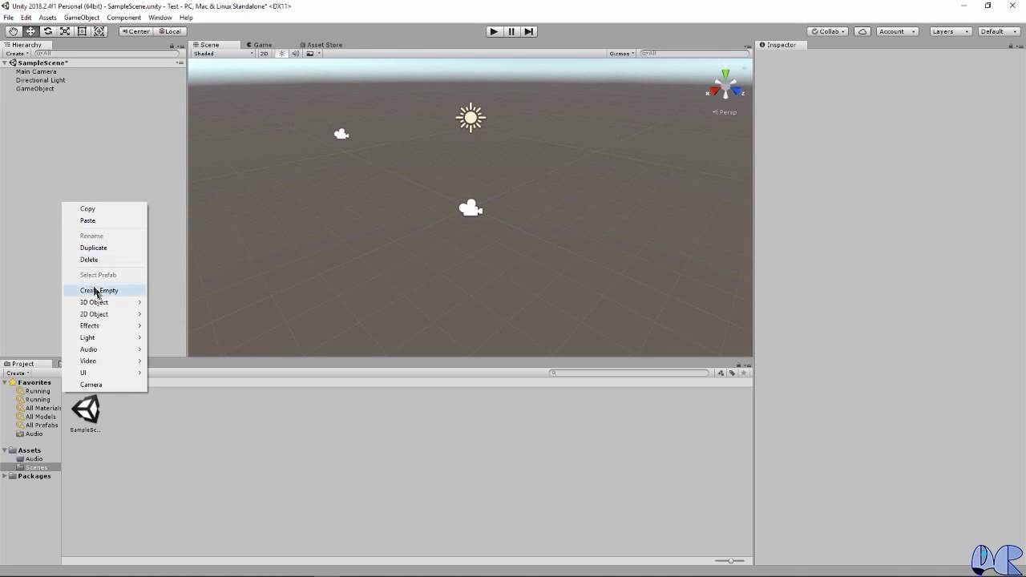
{"action": "mouse_move", "coordinate": [111, 317]}
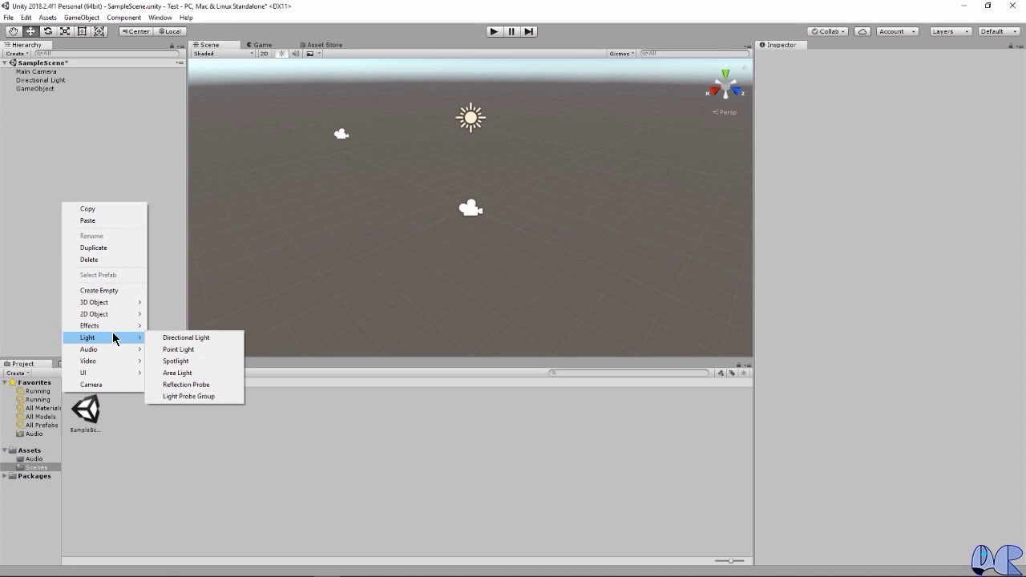
{"action": "left_click", "coordinate": [53, 204]}
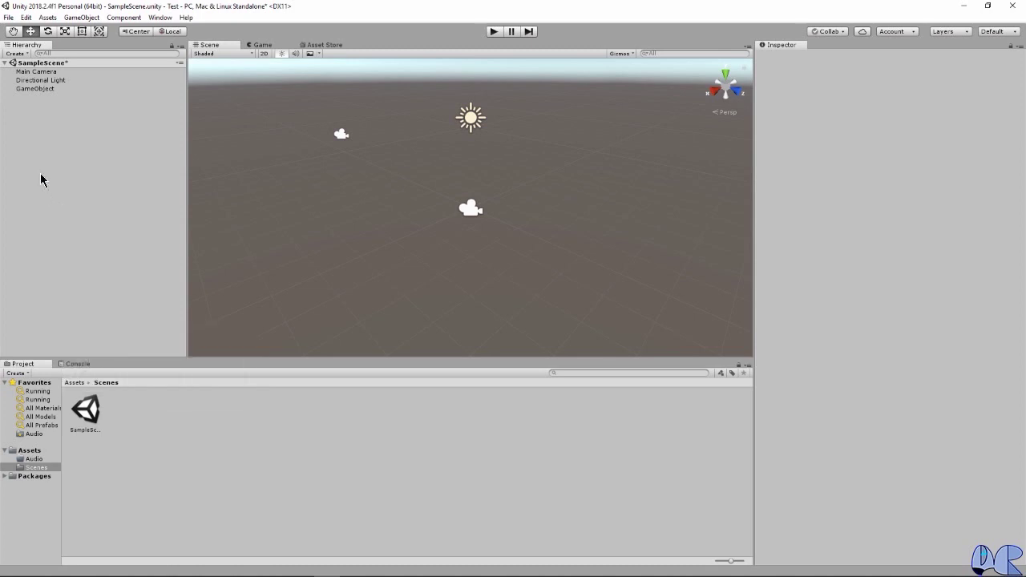
{"action": "right_click", "coordinate": [91, 200]}
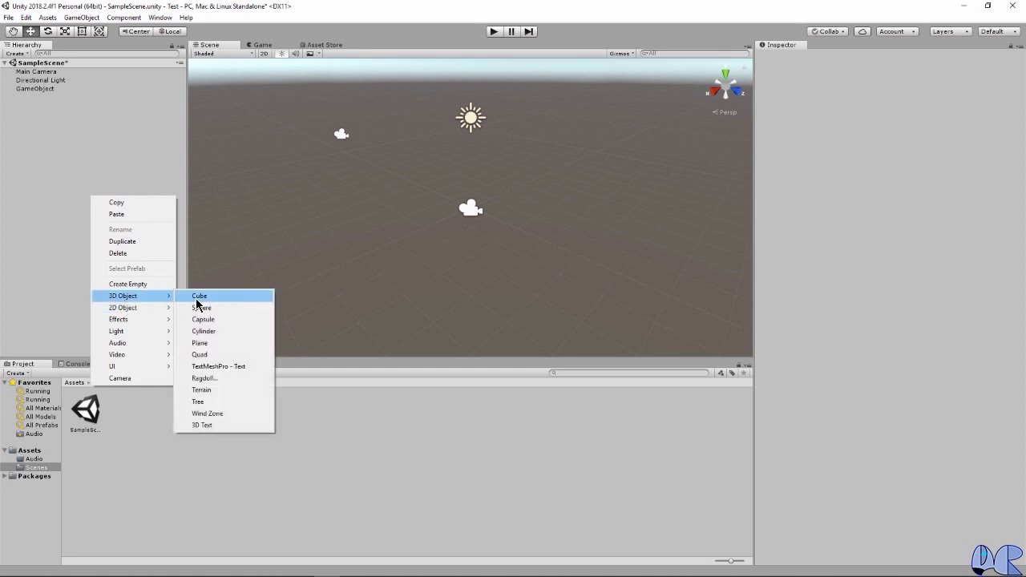
- Create a Cube at the origin and drag it under GameObject in the Hierarchy
{"action": "left_click", "coordinate": [197, 298]}
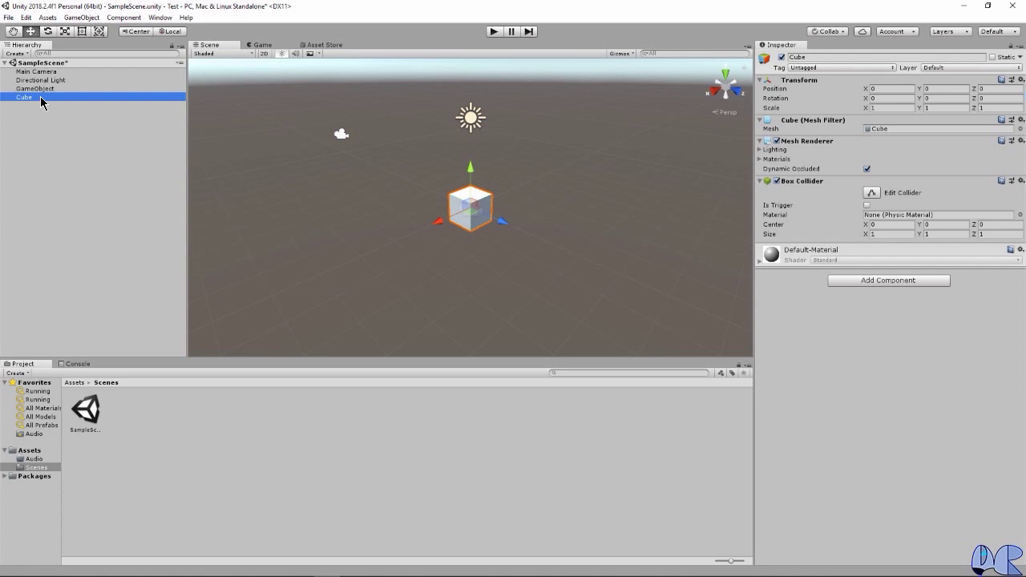
{"action": "left_click_drag", "start_coordinate": [41, 98], "coordinate": [46, 89]}
- Show the contents of the top-level Assets folder in the Project panel
{"action": "left_click", "coordinate": [28, 451]}
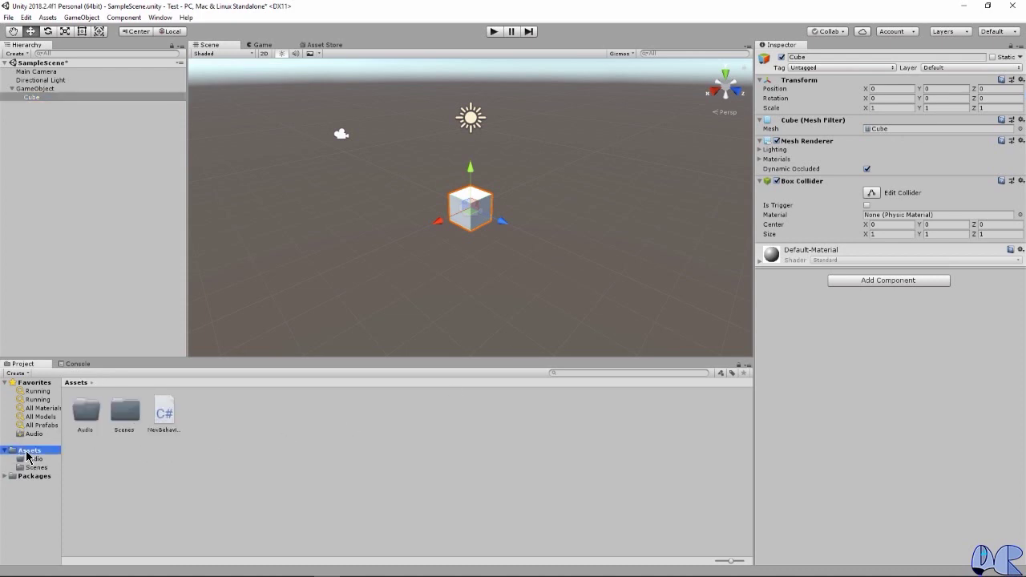
- Create a material asset named New Material in Assets, then select the child Cube
{"action": "right_click", "coordinate": [224, 440]}
{"action": "mouse_move", "coordinate": [331, 197]}
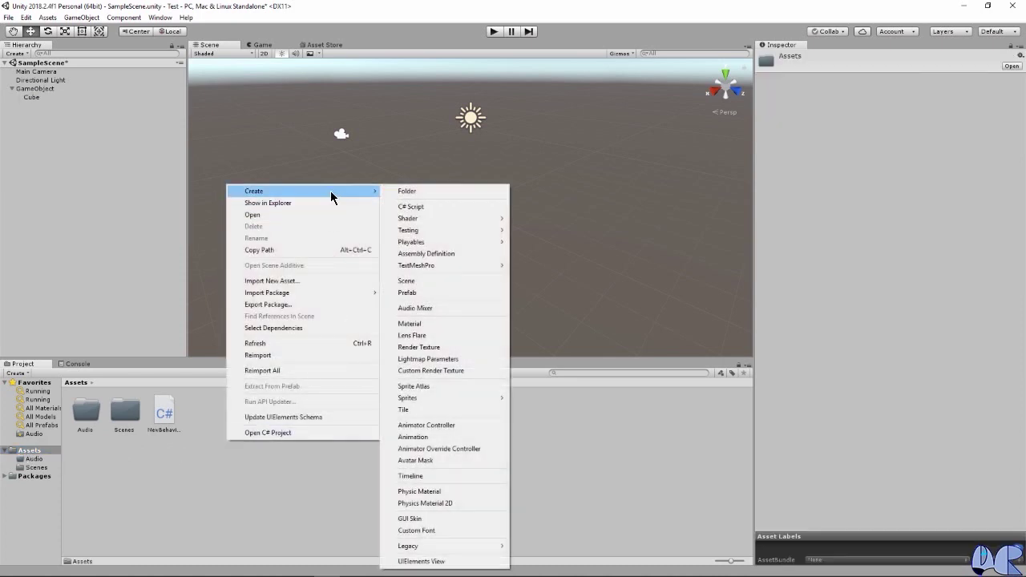
{"action": "left_click", "coordinate": [418, 328]}
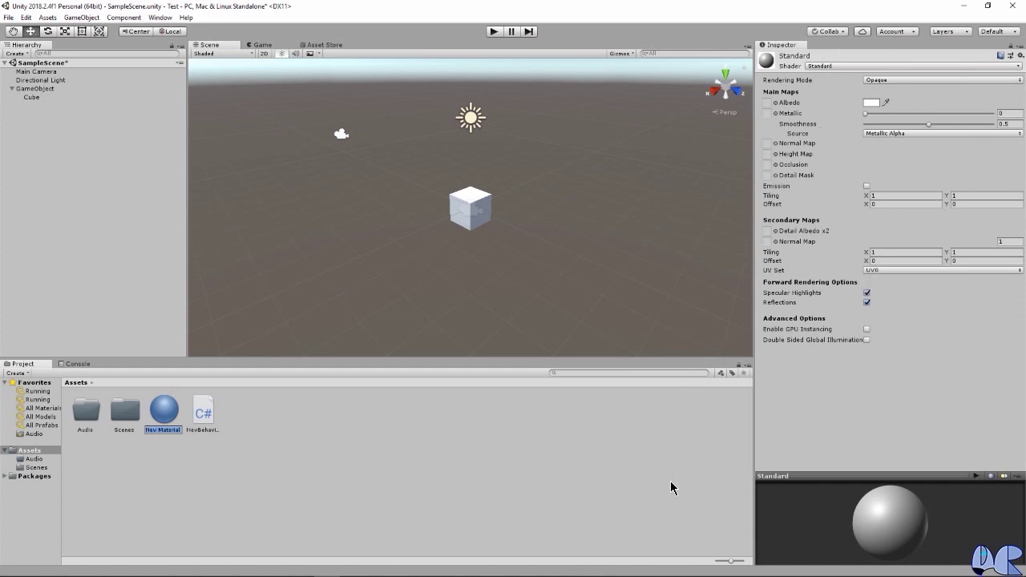
{"action": "key", "text": "Return"}
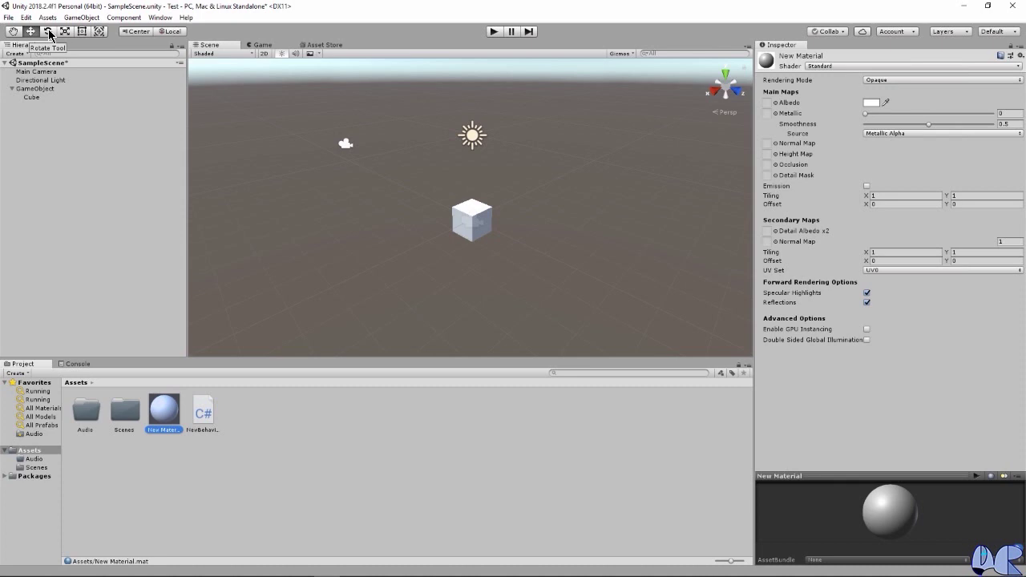
{"action": "left_click", "coordinate": [37, 96]}
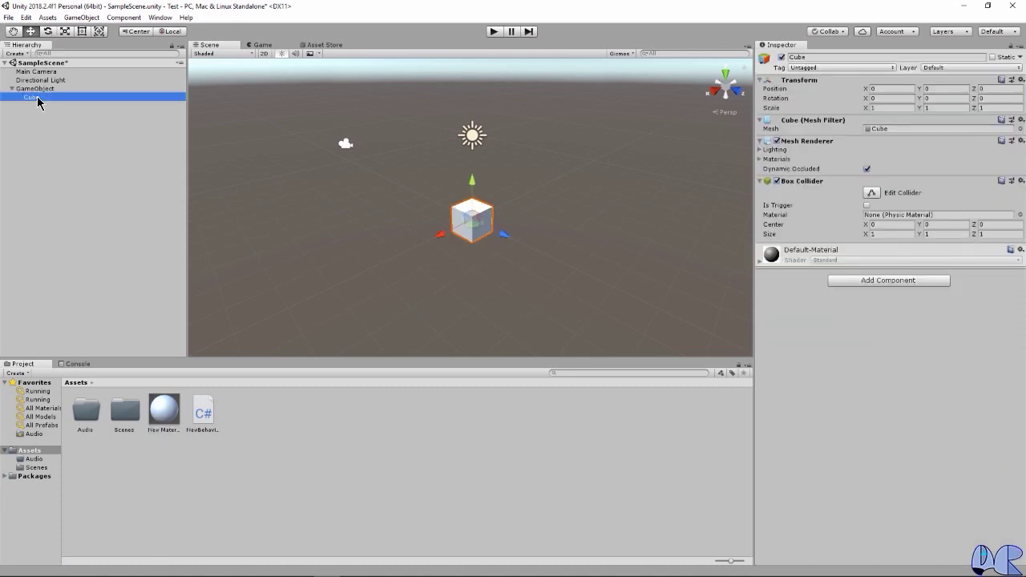
- Pan the Scene view with the Hand tool so the cube, light and camera sit lower right
{"action": "left_click", "coordinate": [15, 34]}
{"action": "left_click", "coordinate": [15, 33]}
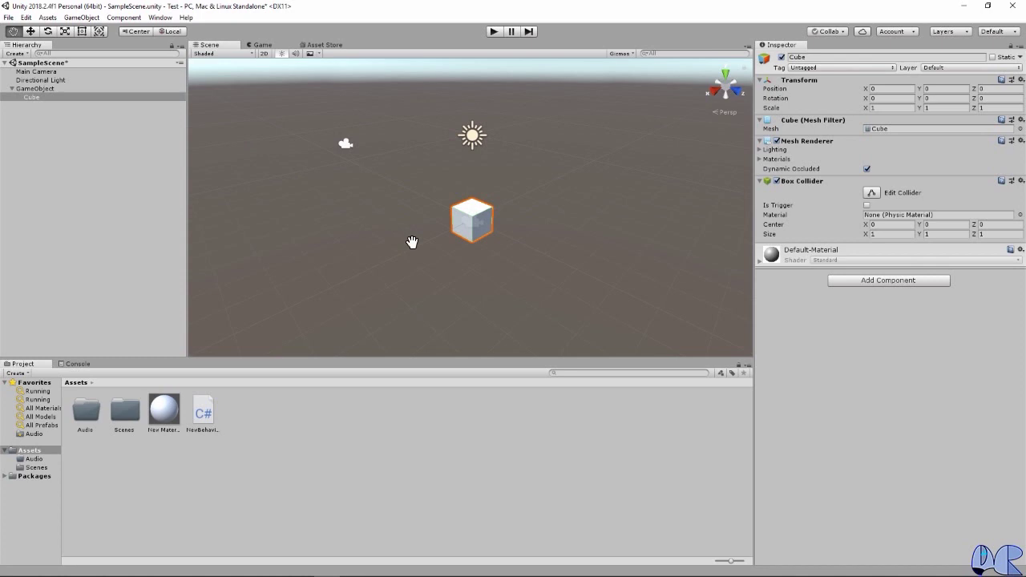
{"action": "mouse_move", "coordinate": [412, 242]}
{"action": "left_mouse_down"}
{"action": "mouse_move", "coordinate": [453, 271]}
{"action": "mouse_move", "coordinate": [372, 286]}
{"action": "mouse_move", "coordinate": [454, 289]}
{"action": "mouse_move", "coordinate": [473, 277]}
{"action": "left_mouse_up"}
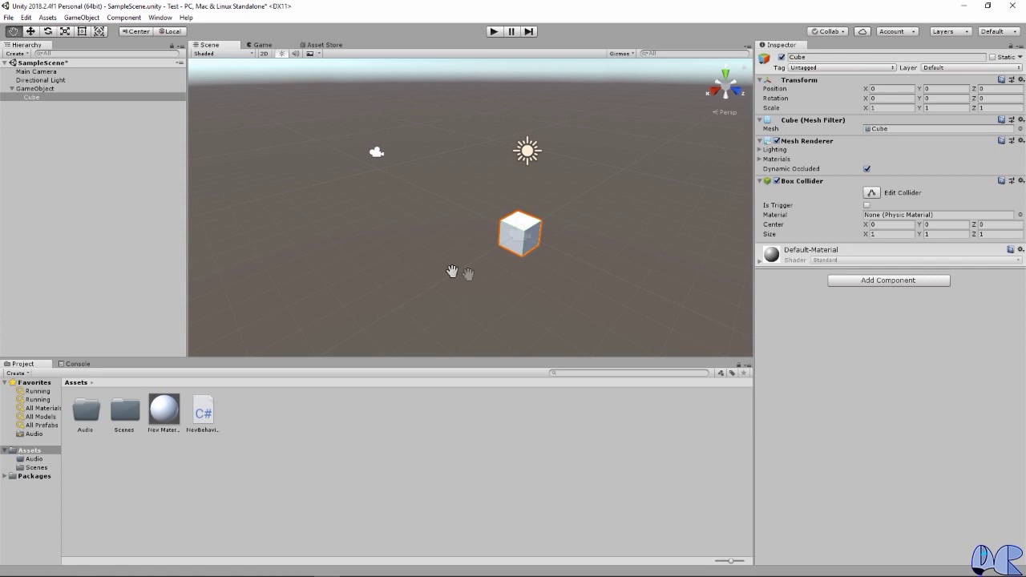
{"action": "left_click", "coordinate": [31, 32]}
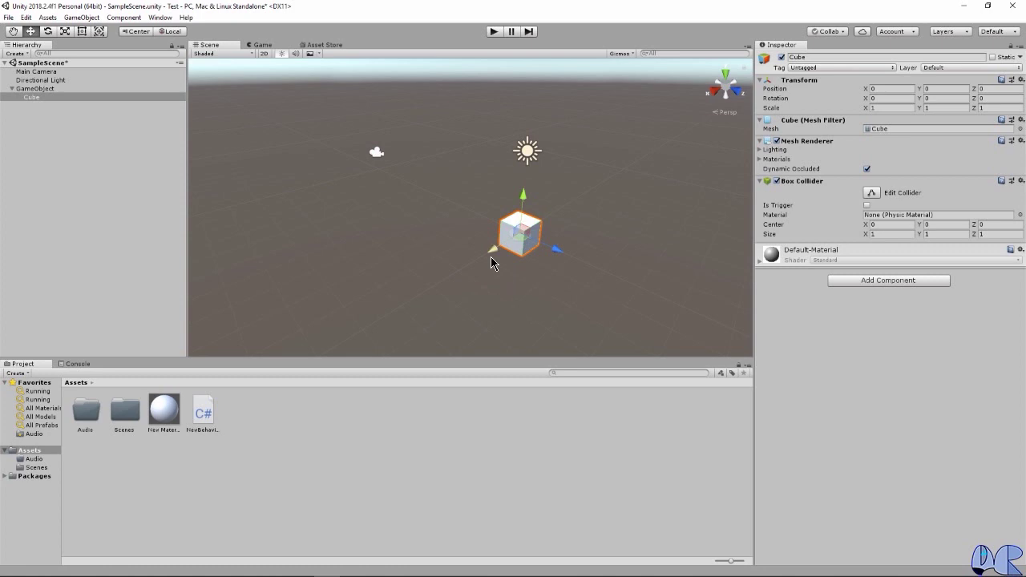
- Drag the Move gizmo's X, Y and Z arrows to place the Cube at 2.19, 1.16, -1.46
{"action": "left_click_drag", "start_coordinate": [491, 257], "coordinate": [448, 267]}
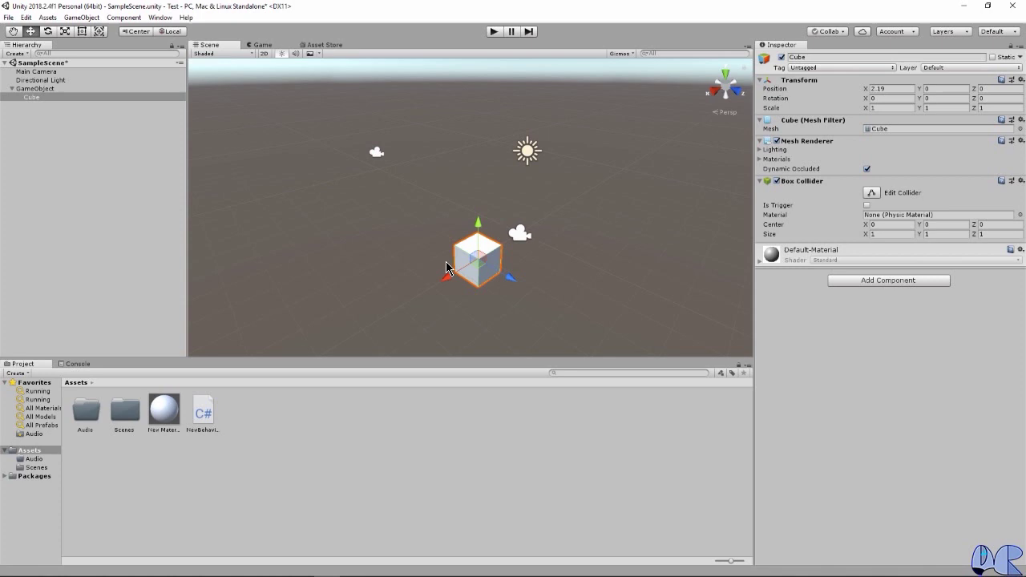
{"action": "mouse_move", "coordinate": [478, 226]}
{"action": "left_mouse_down"}
{"action": "mouse_move", "coordinate": [477, 182]}
{"action": "mouse_move", "coordinate": [477, 201]}
{"action": "left_mouse_up"}
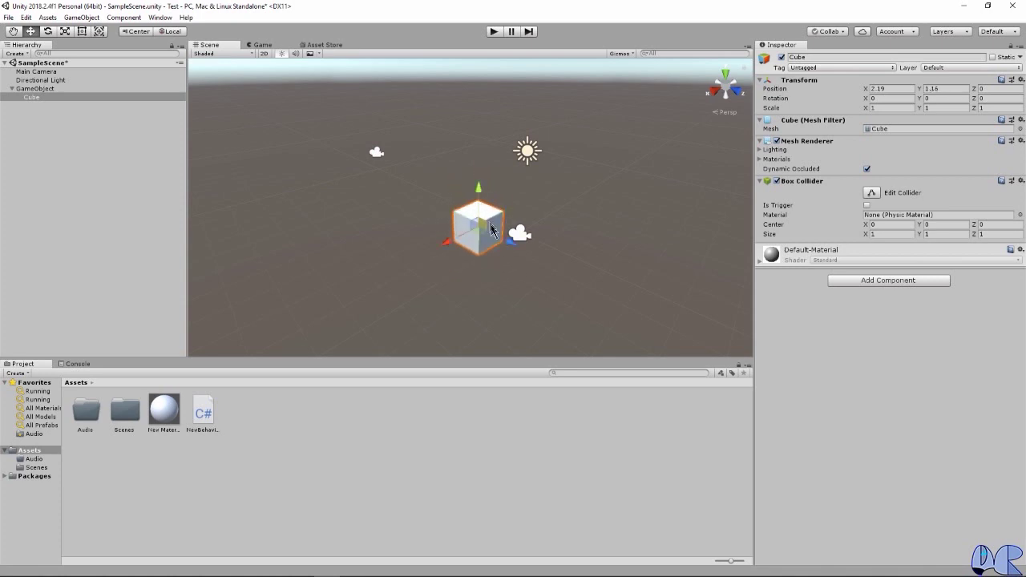
{"action": "left_click_drag", "start_coordinate": [512, 242], "coordinate": [477, 237]}
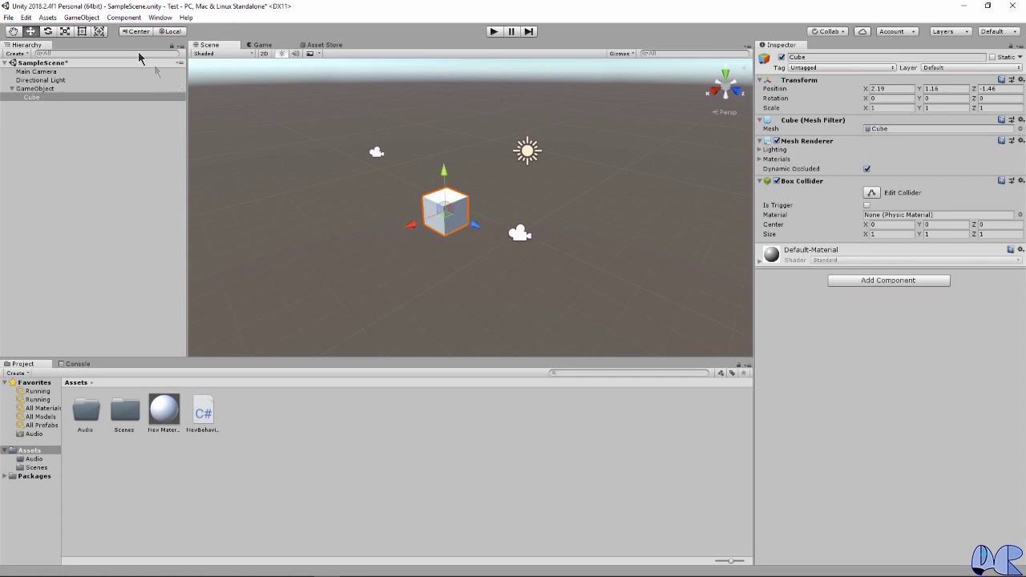
- Use the Rotate gizmo rings to give the Cube rotation 0, 71.714, 22.754
{"action": "left_click", "coordinate": [48, 32]}
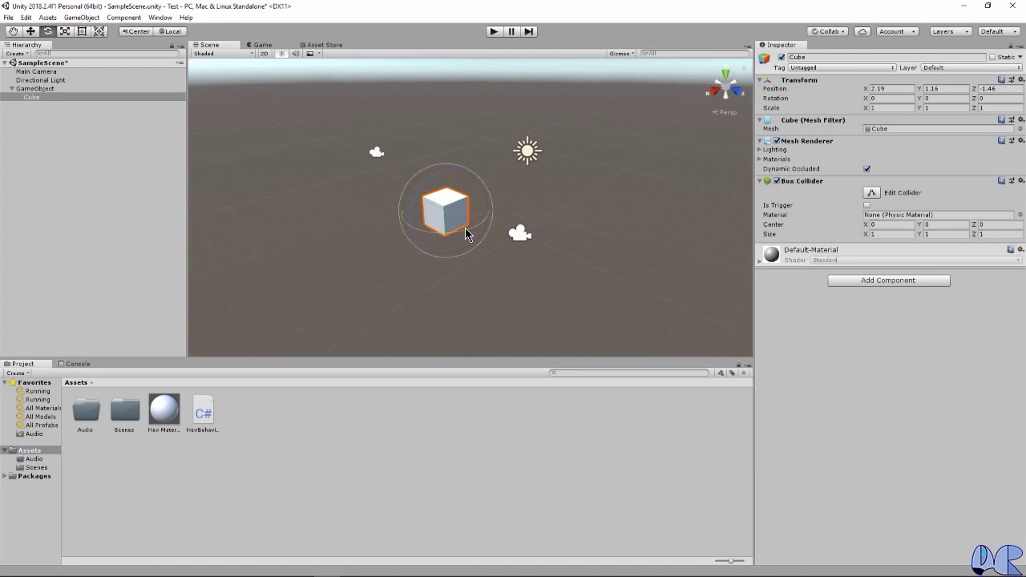
{"action": "mouse_move", "coordinate": [460, 229]}
{"action": "left_mouse_down"}
{"action": "mouse_move", "coordinate": [423, 233]}
{"action": "mouse_move", "coordinate": [356, 215]}
{"action": "left_mouse_up"}
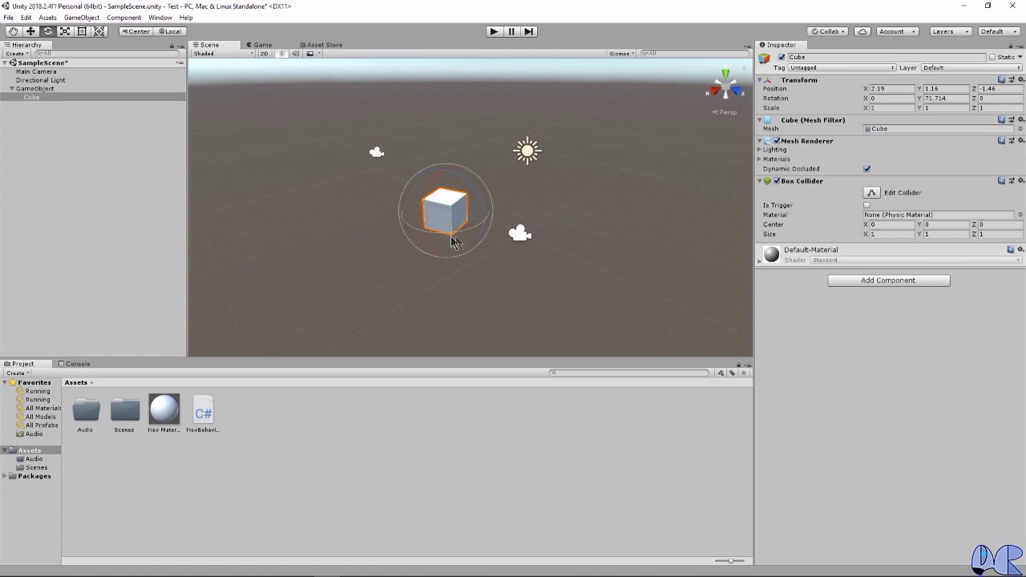
{"action": "left_click_drag", "start_coordinate": [478, 204], "coordinate": [471, 231]}
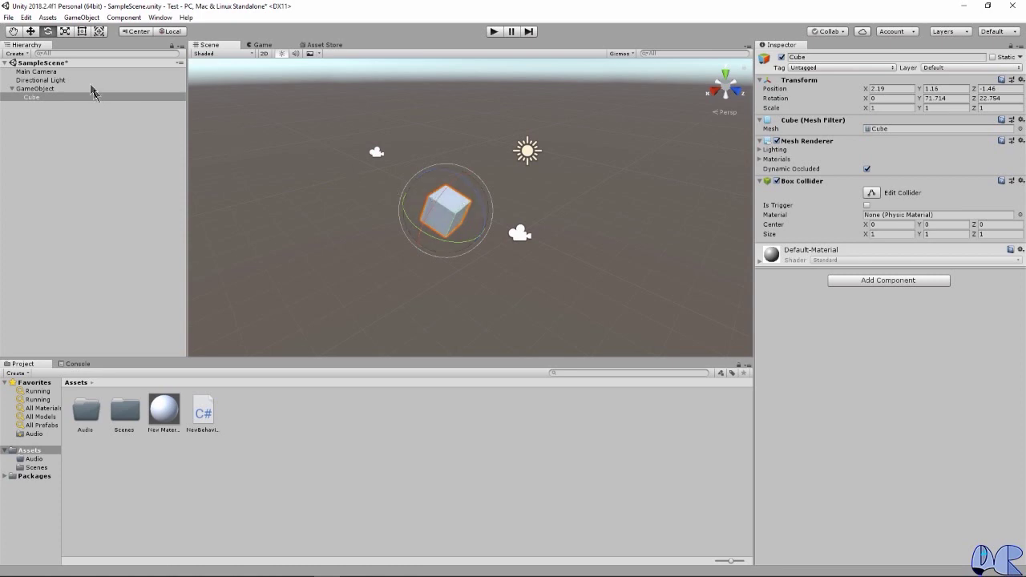
- Drag the Scale gizmo's Z and centre handles to size the Cube 1.2671, 1.2671, 1.322472
{"action": "left_click", "coordinate": [65, 32]}
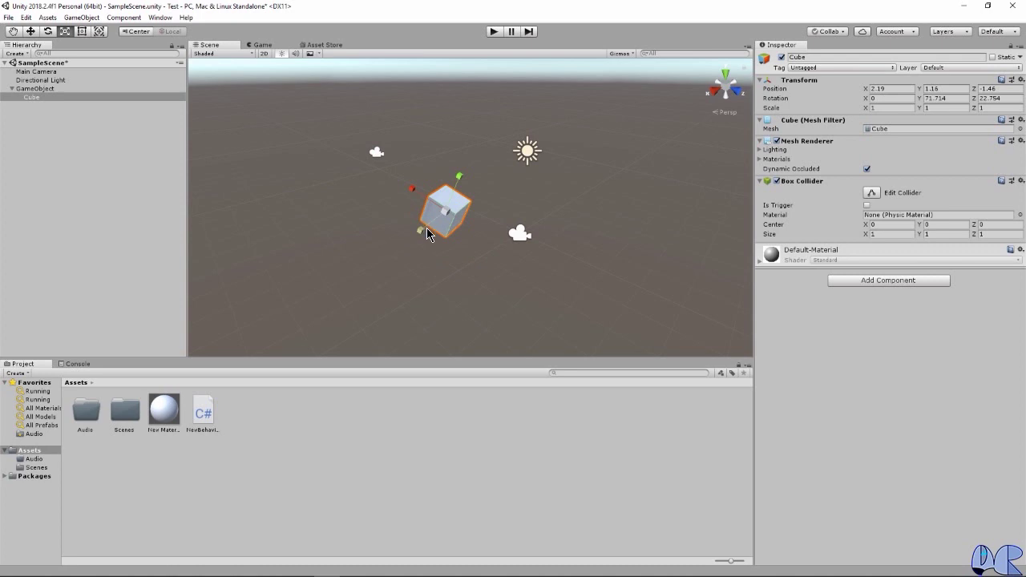
{"action": "left_click_drag", "start_coordinate": [417, 231], "coordinate": [418, 234]}
{"action": "left_click_drag", "start_coordinate": [446, 216], "coordinate": [469, 208]}
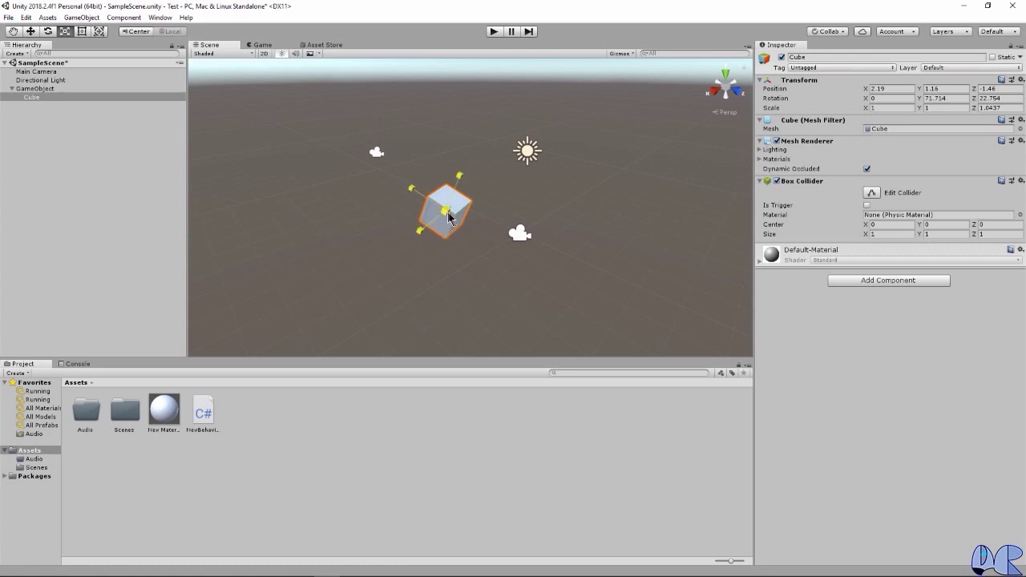
{"action": "mouse_move", "coordinate": [469, 208]}
{"action": "left_mouse_down"}
{"action": "mouse_move", "coordinate": [440, 217]}
{"action": "mouse_move", "coordinate": [463, 215]}
{"action": "left_mouse_up"}
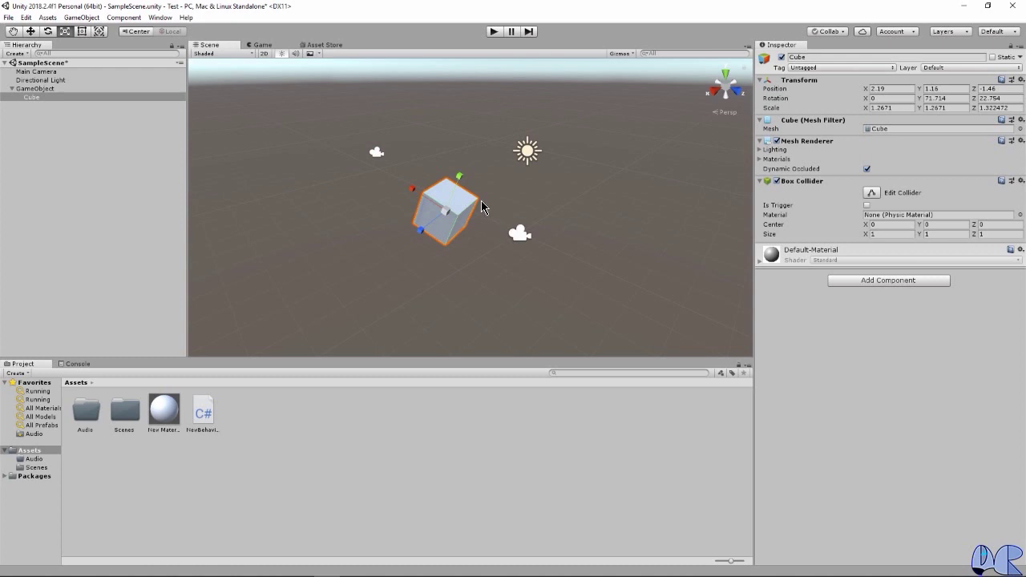
{"action": "left_click", "coordinate": [77, 34]}
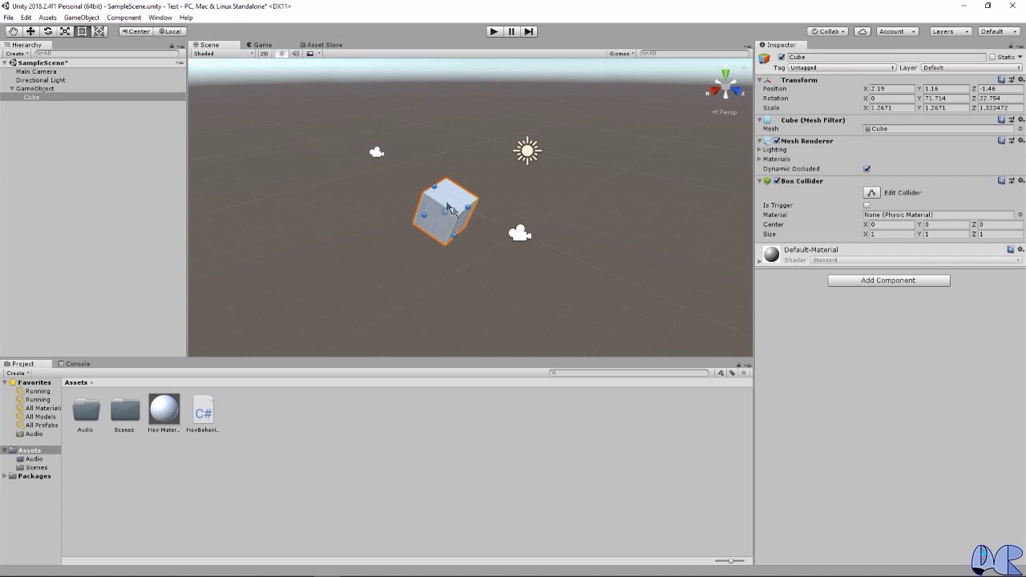
- Enlarge the Cube with its rect handles to scale 3.587825 × 2.978463 × 1.322472, position 2.268, 0.868, -1.696
{"action": "left_click_drag", "start_coordinate": [423, 219], "coordinate": [415, 172]}
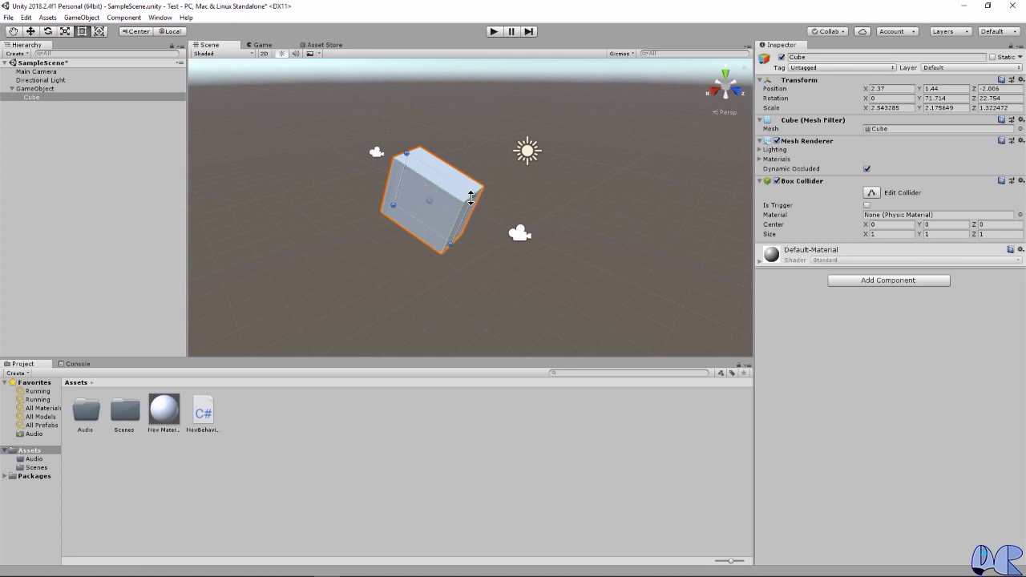
{"action": "left_click_drag", "start_coordinate": [474, 199], "coordinate": [450, 263]}
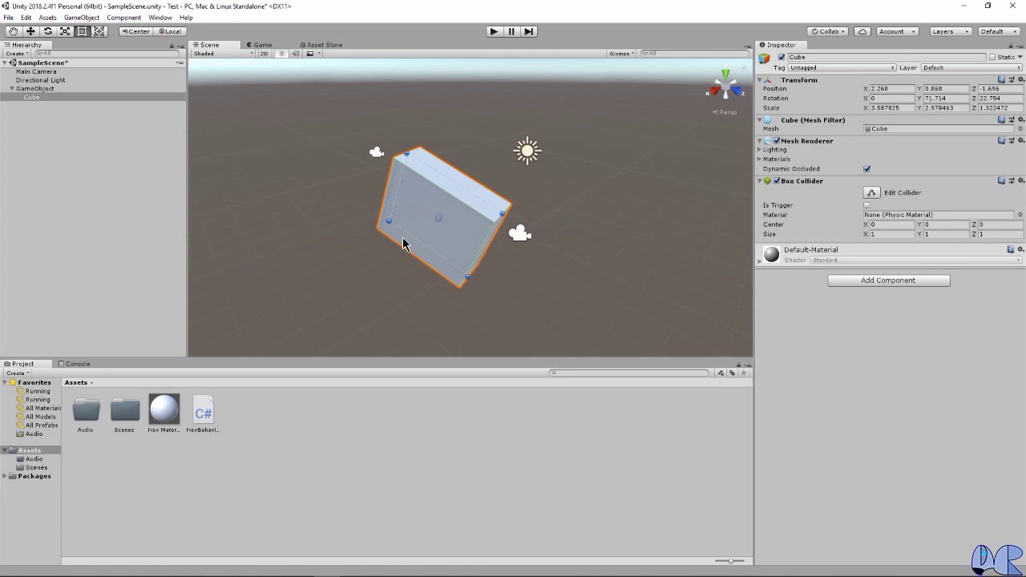
- With the combined Transform tool, move the Cube to 2.11, 0.65, -1.21, rotate it, and shrink it to scale 3.000031 × 2.490591 × 1.105812
{"action": "left_click", "coordinate": [98, 32]}
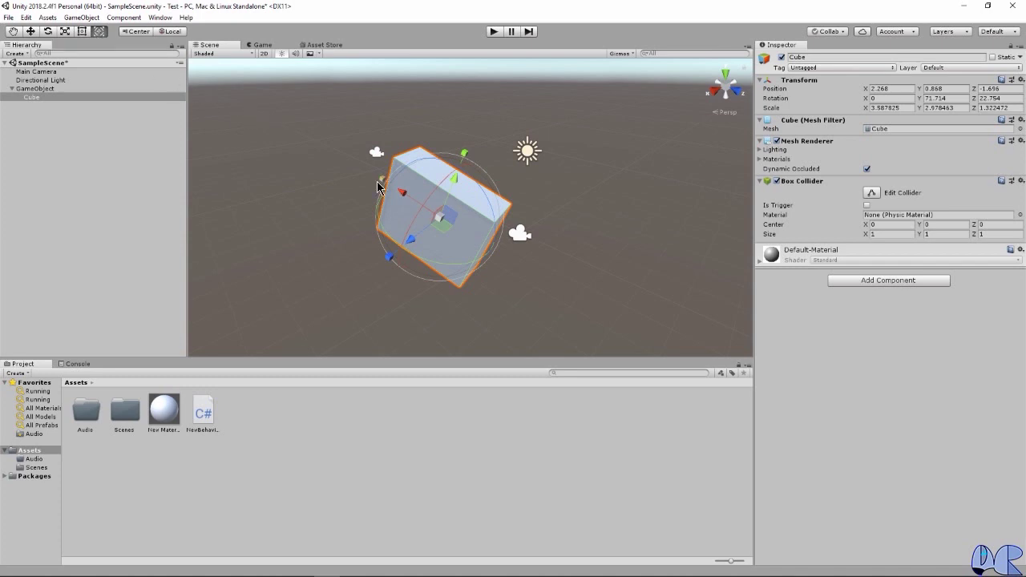
{"action": "left_click", "coordinate": [402, 205]}
{"action": "left_click_drag", "start_coordinate": [403, 196], "coordinate": [420, 210]}
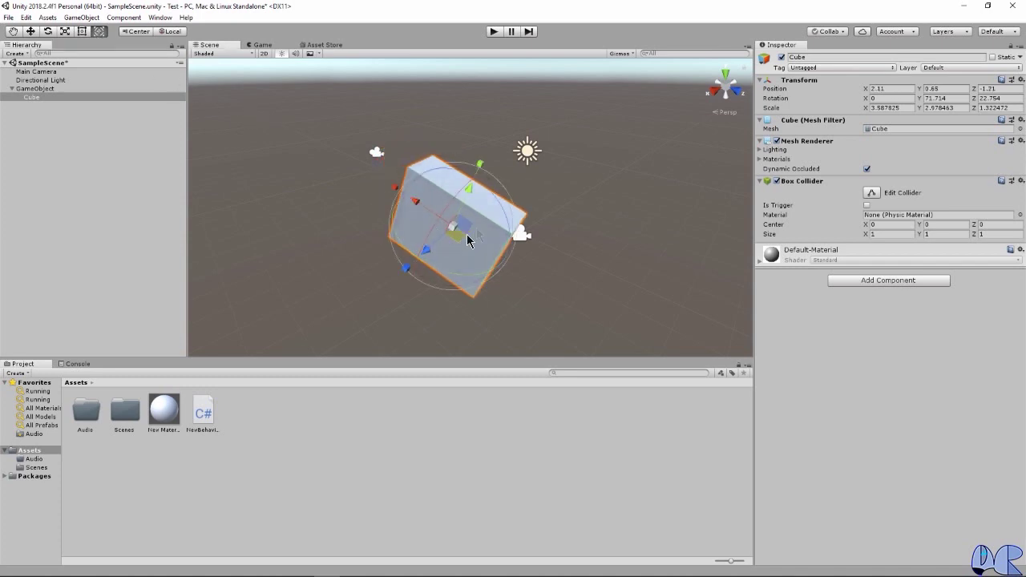
{"action": "left_click_drag", "start_coordinate": [506, 196], "coordinate": [470, 183]}
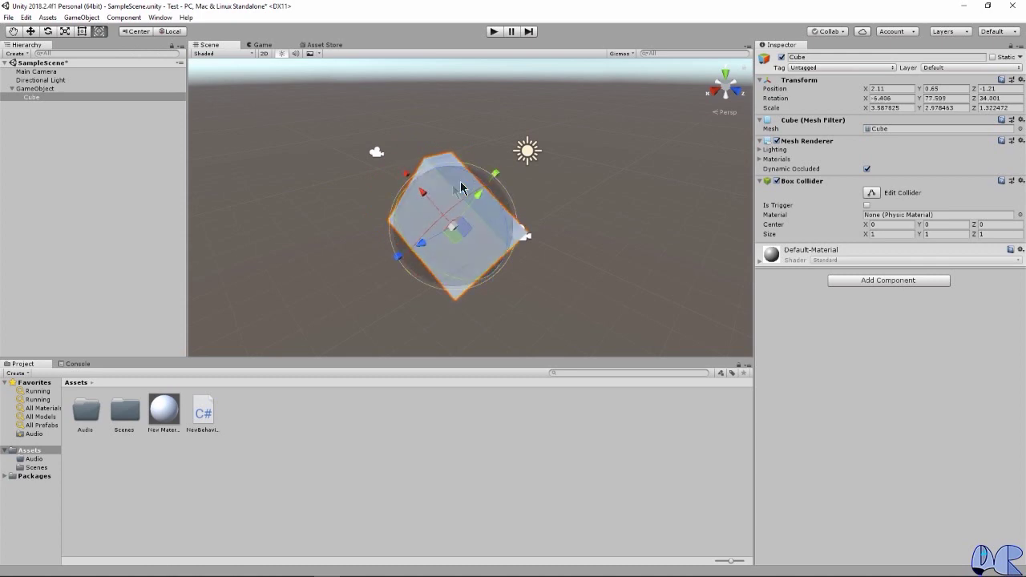
{"action": "left_click_drag", "start_coordinate": [452, 233], "coordinate": [415, 215]}
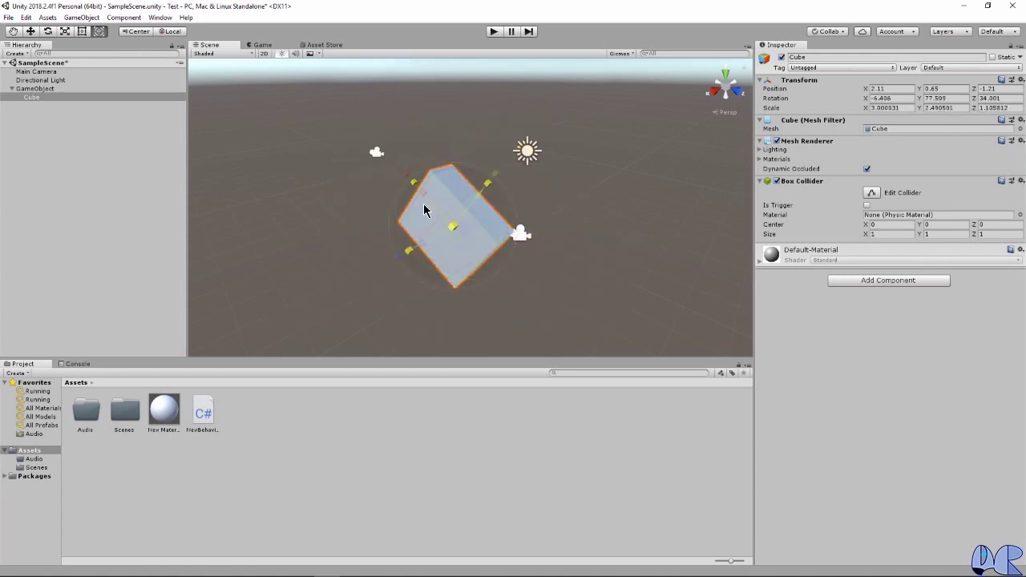